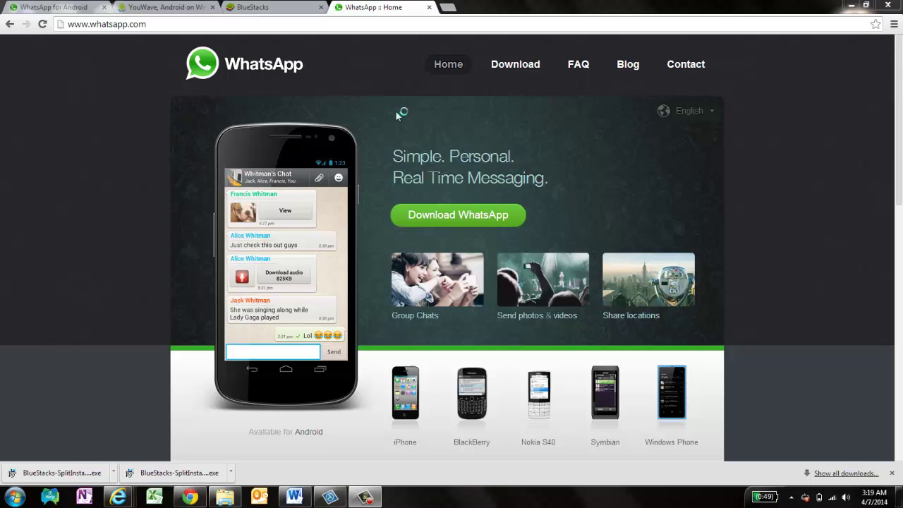
- Switch Chrome from the WhatsApp tab to the BlueStacks home page tab
{"action": "left_click", "coordinate": [261, 8]}
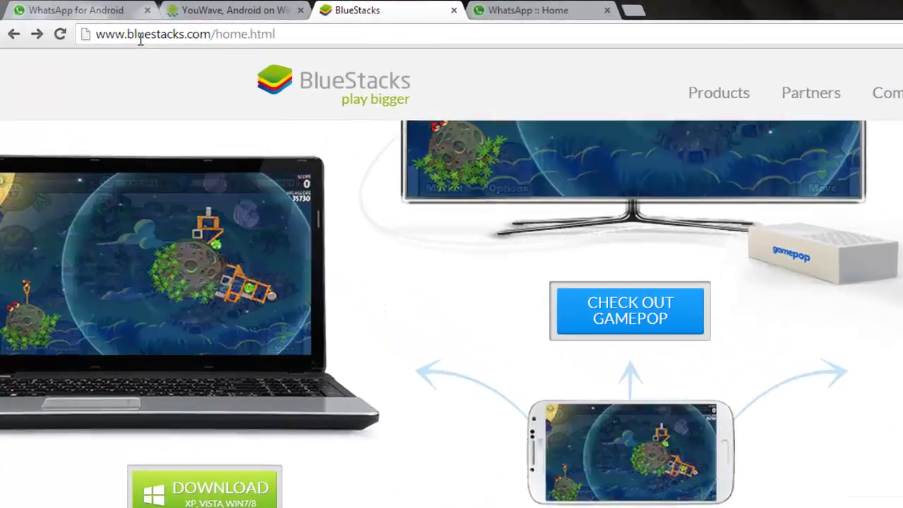
- Download BlueStacks for Windows (BlueStacks-SplitInstaller_native_b.exe, 10.0 MB) from bluestacks.com
{"action": "left_click_drag", "start_coordinate": [96, 28], "coordinate": [144, 28]}
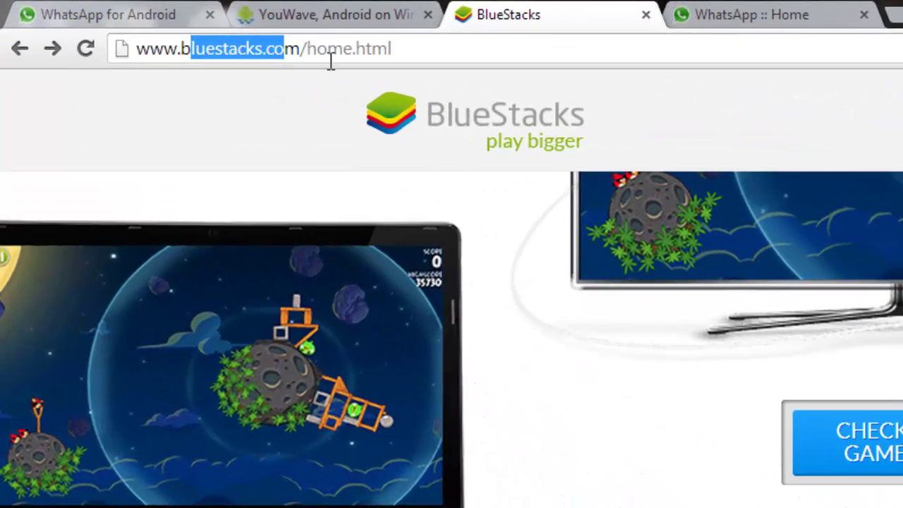
{"action": "left_click", "coordinate": [308, 58]}
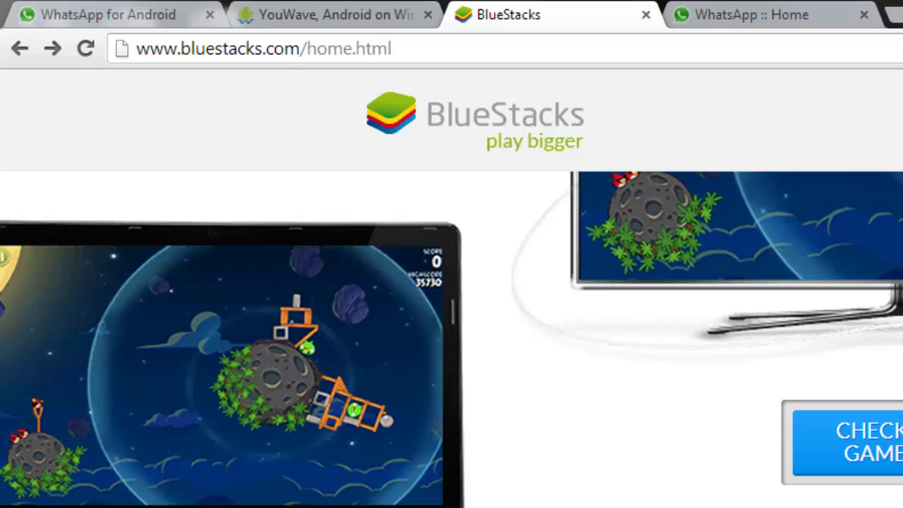
{"action": "scroll", "coordinate": [451, 288], "scroll_direction": "down", "scroll_amount": 2}
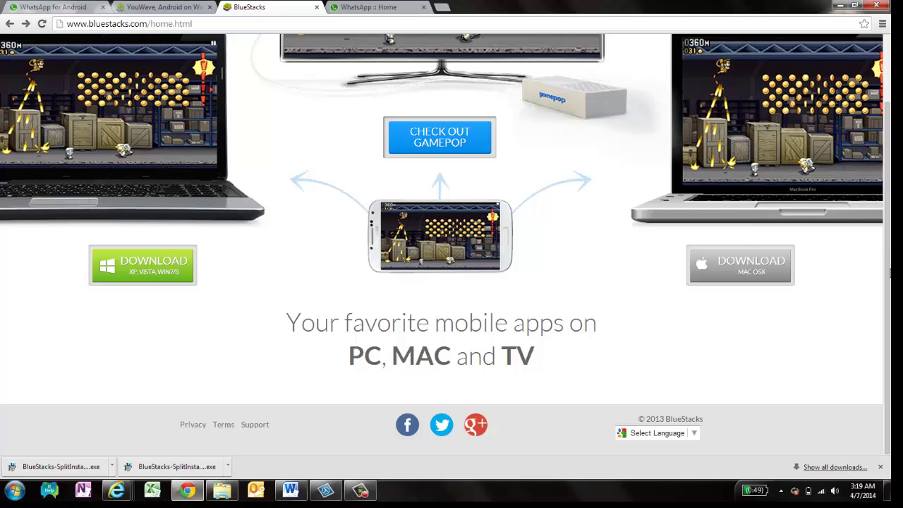
{"action": "scroll", "coordinate": [723, 349], "scroll_direction": "up", "scroll_amount": 2}
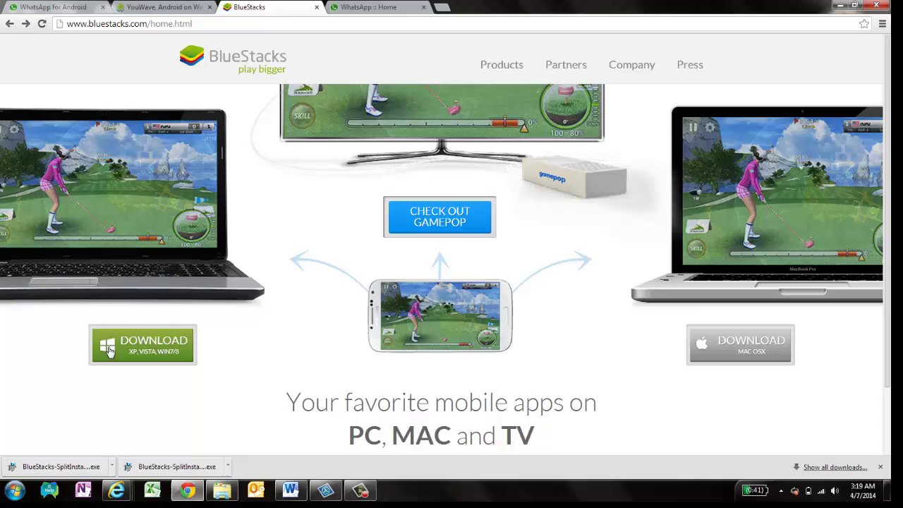
{"action": "left_click", "coordinate": [143, 346]}
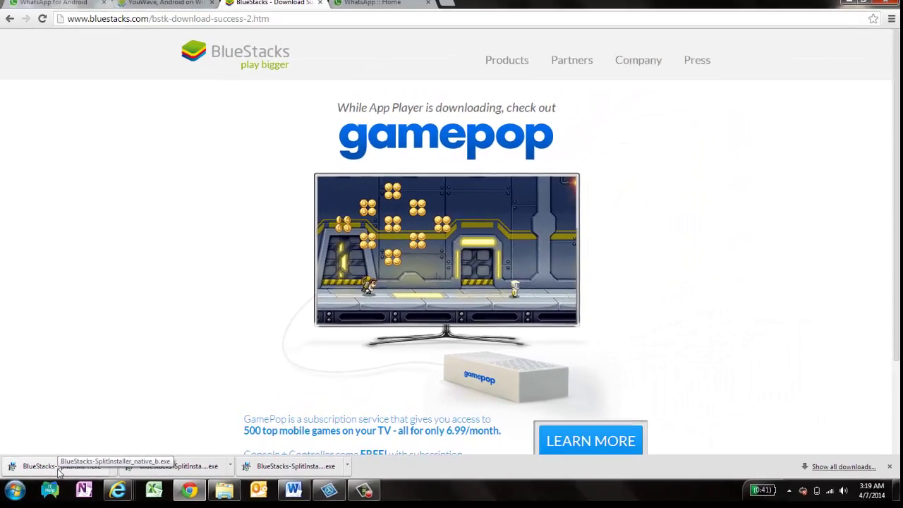
- Run the downloaded BlueStacks-SplitInstaller installer, allowing it past the security warning
{"action": "left_click", "coordinate": [76, 457]}
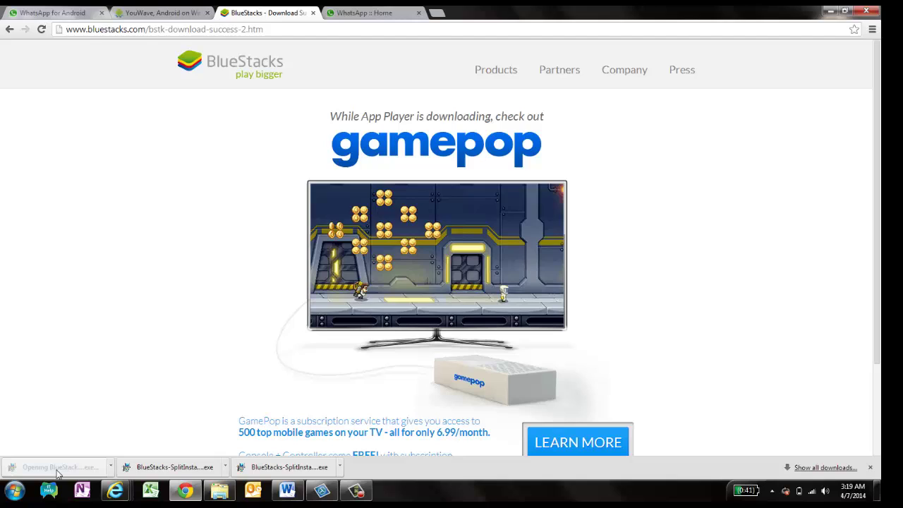
{"action": "left_click", "coordinate": [470, 257]}
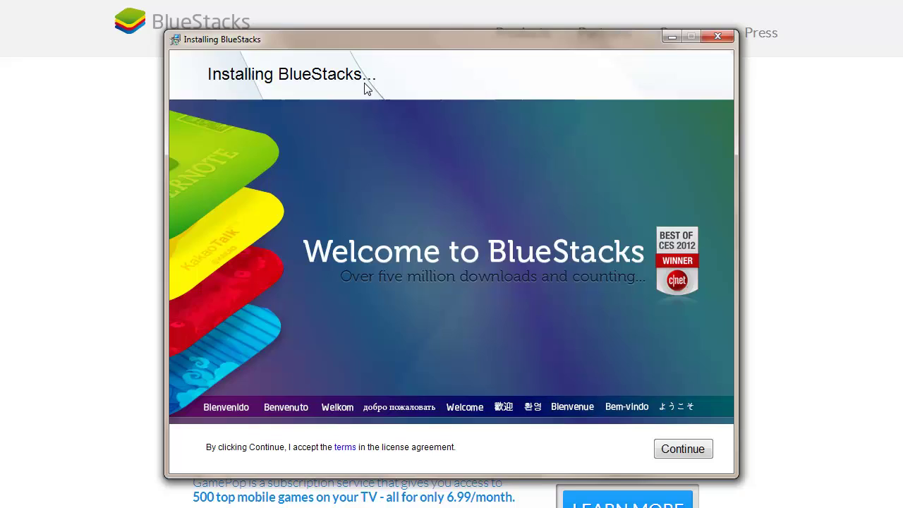
- Accept the licence, keep C:\ProgramData as data location, and install with all three options enabled
{"action": "left_click", "coordinate": [674, 450]}
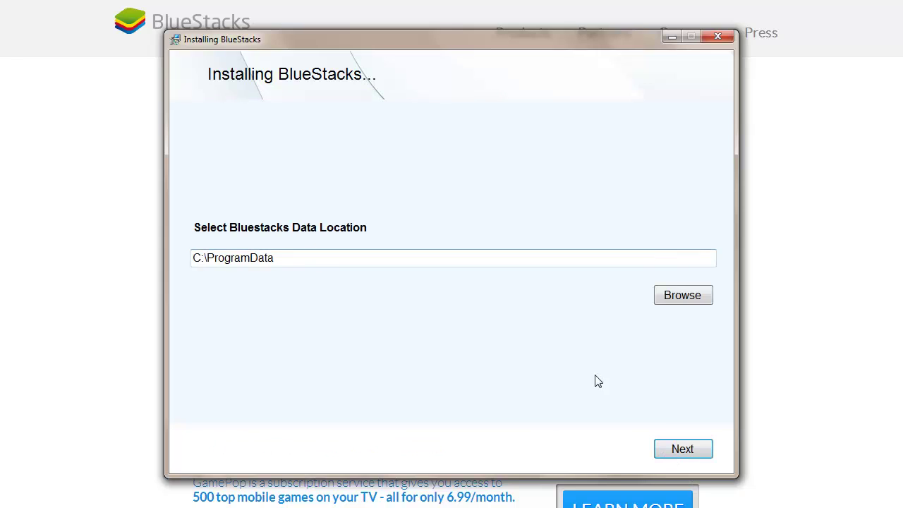
{"action": "left_click", "coordinate": [677, 452]}
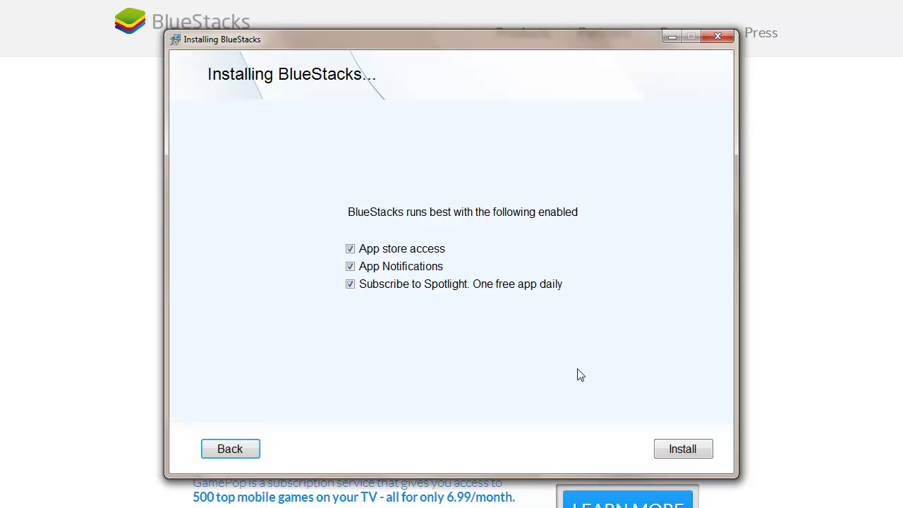
{"action": "left_click", "coordinate": [681, 453]}
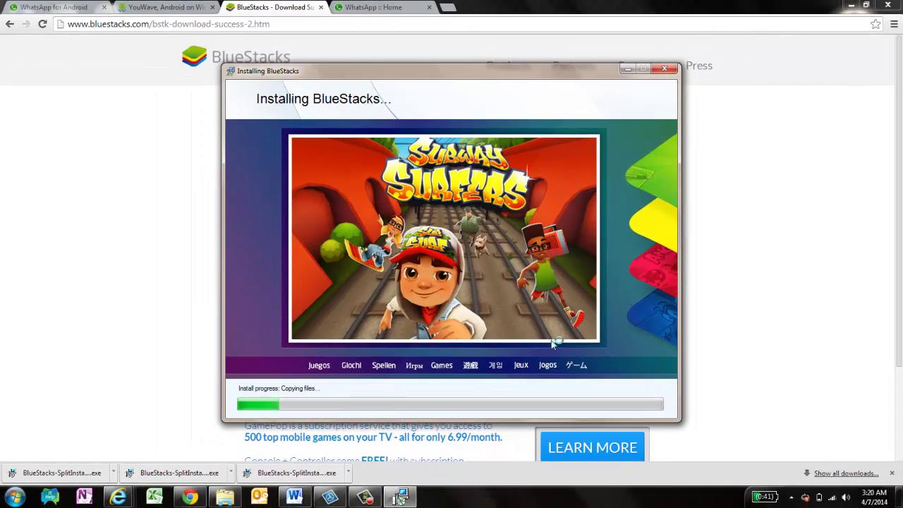
- Minimize Chrome and let BlueStacks finish installing until App Player launches
{"action": "left_click", "coordinate": [854, 13]}
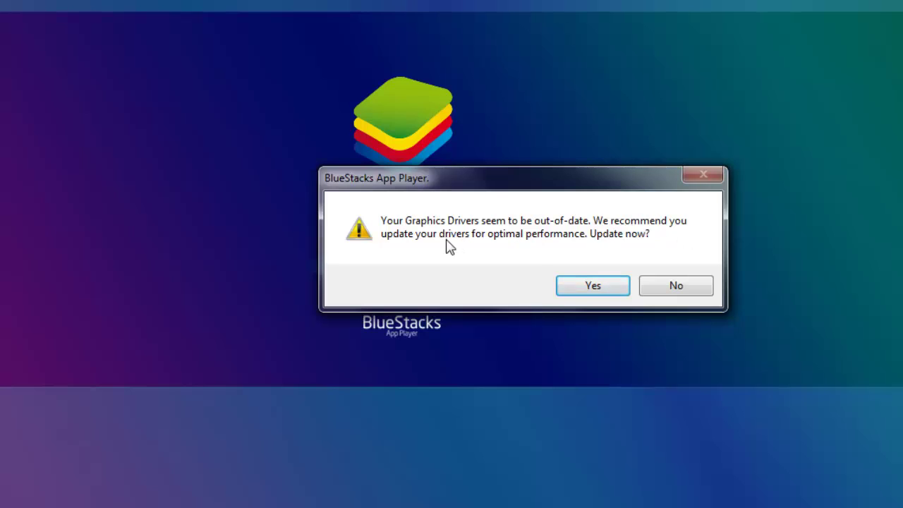
- Accept the graphics driver update and let the Graphics Driver Updater finish
{"action": "left_click", "coordinate": [593, 285]}
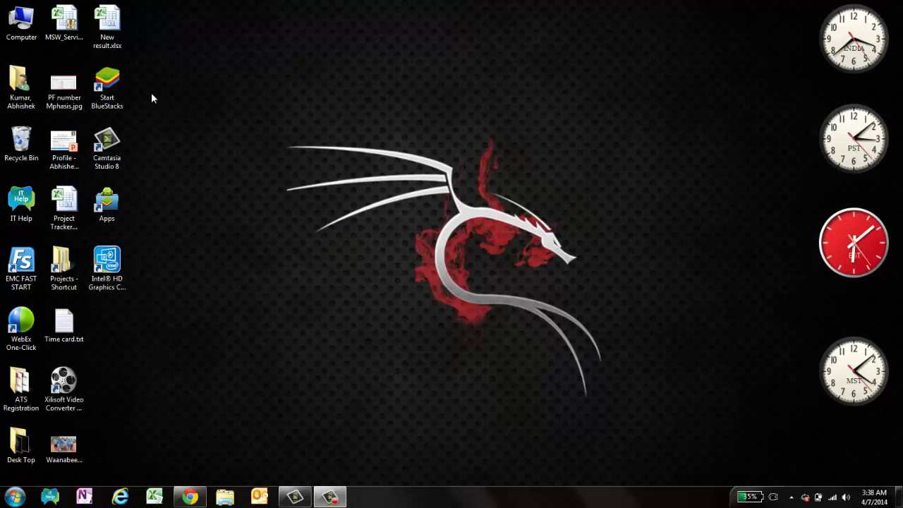
- Start BlueStacks from the desktop and search its apps for 'whatsapp'
{"action": "left_click", "coordinate": [105, 88]}
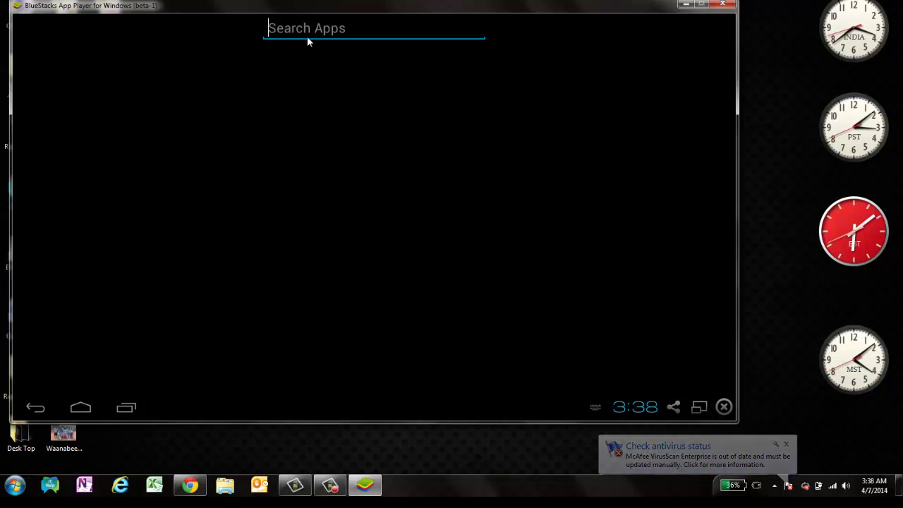
{"action": "type", "text": "wh"}
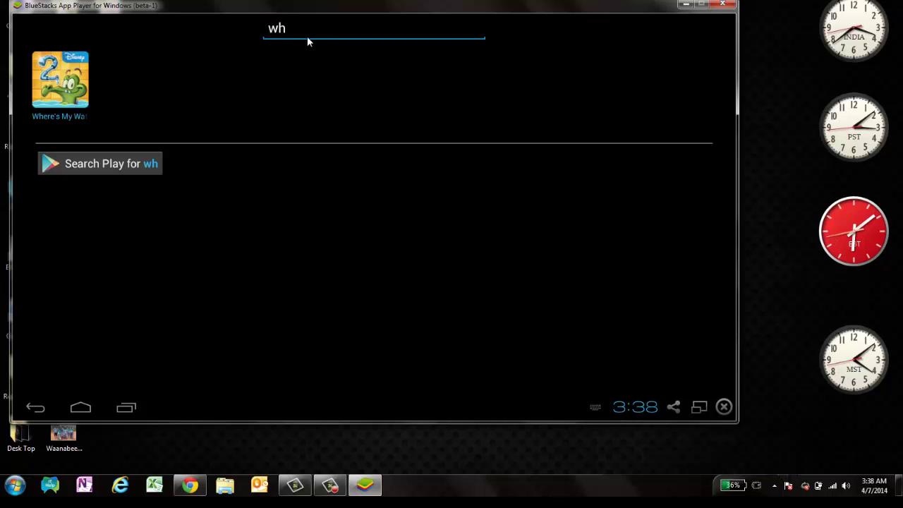
{"action": "type", "text": "atsapp"}
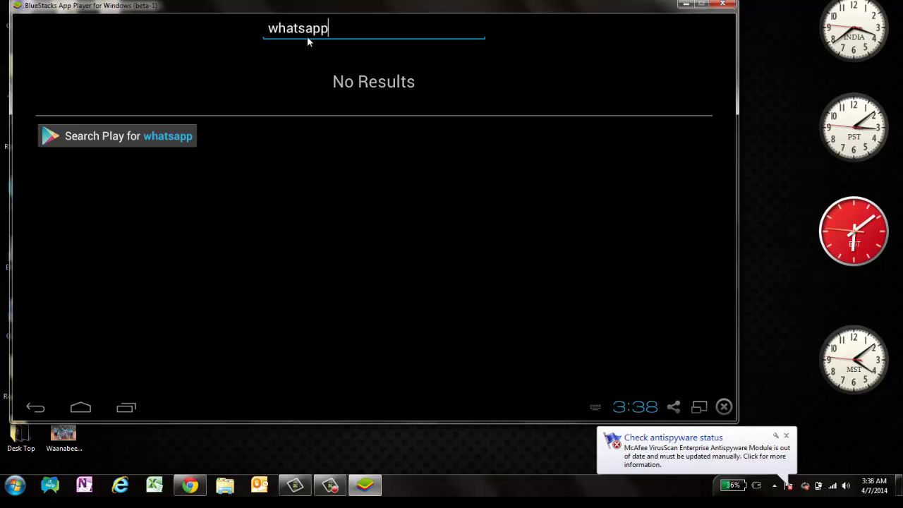
{"action": "key", "text": "Return"}
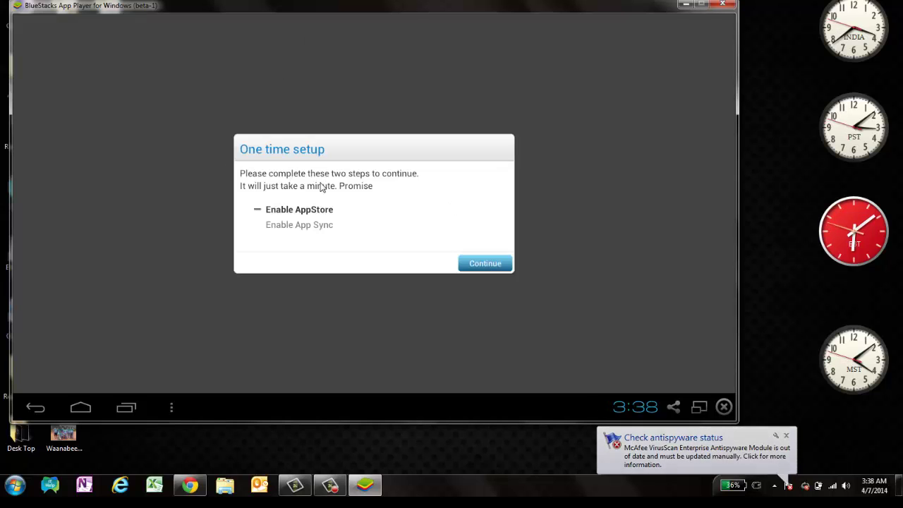
- Sign in with an existing Google account using its e-mail and password, and turn off backup
{"action": "left_click", "coordinate": [481, 261]}
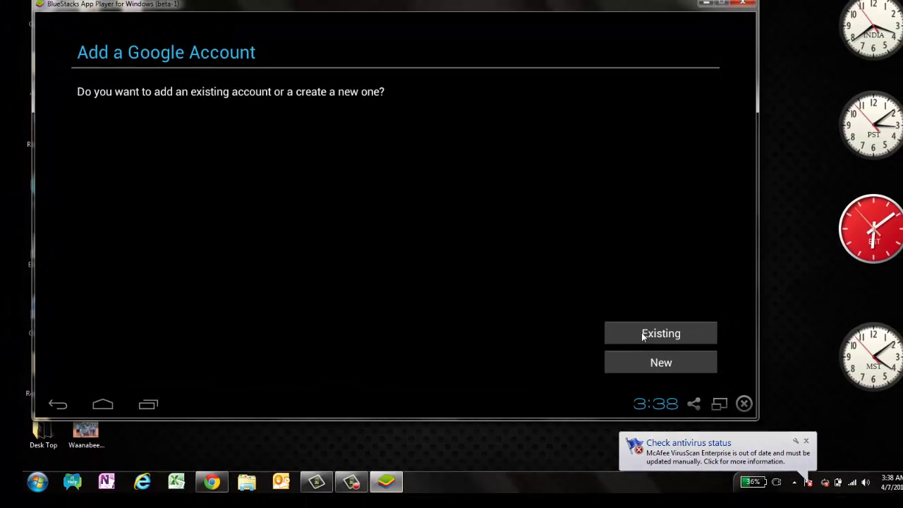
{"action": "left_click", "coordinate": [642, 337]}
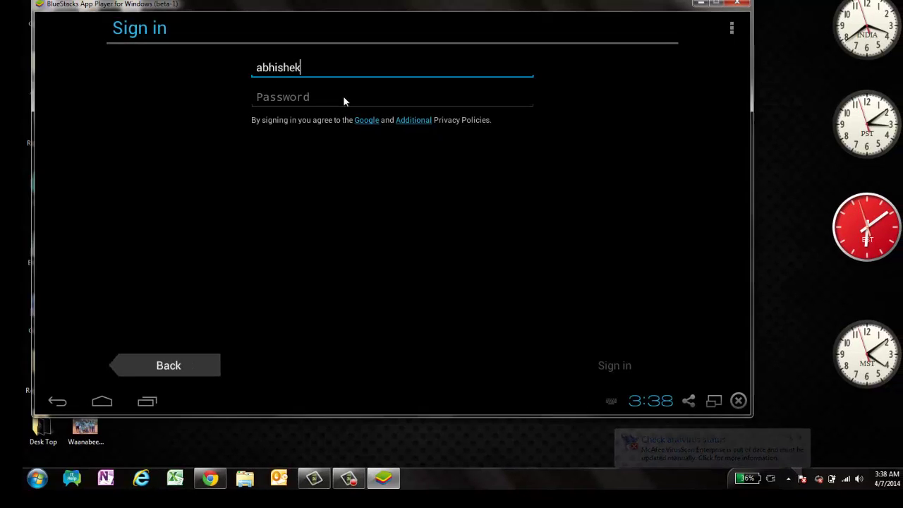
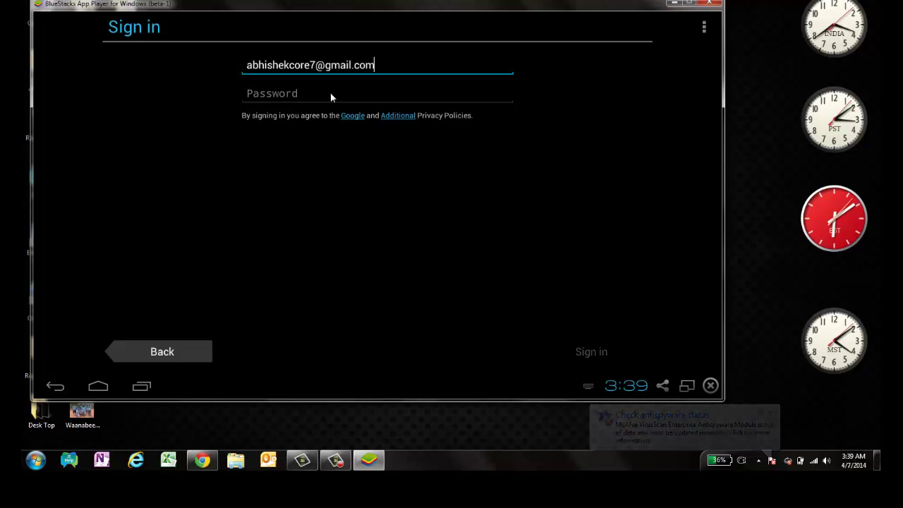
{"action": "key", "text": "Tab"}
{"action": "key", "text": "ctrl+v"}
{"action": "left_click", "coordinate": [572, 350]}
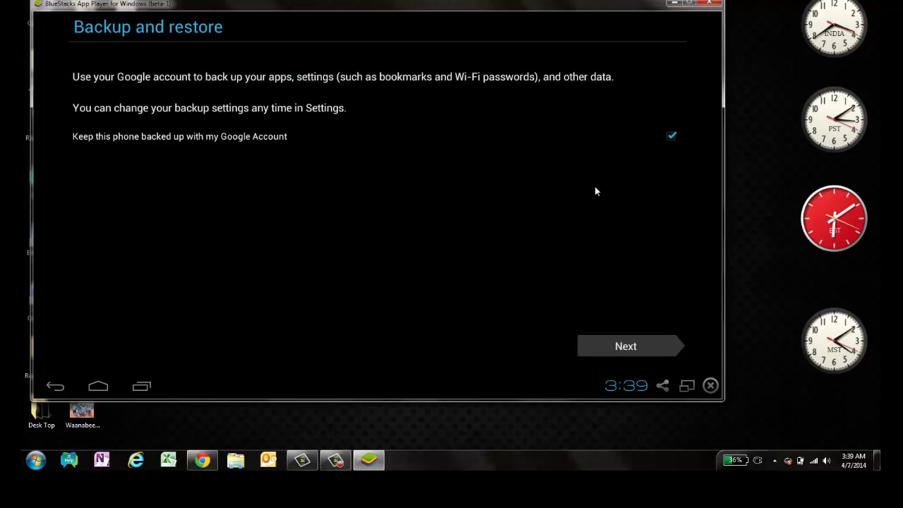
{"action": "left_click", "coordinate": [671, 137]}
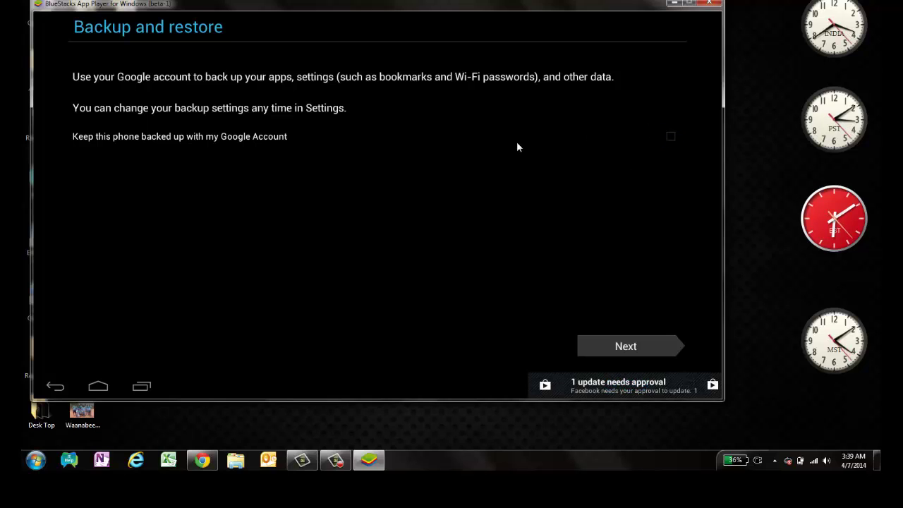
{"action": "left_click", "coordinate": [625, 345]}
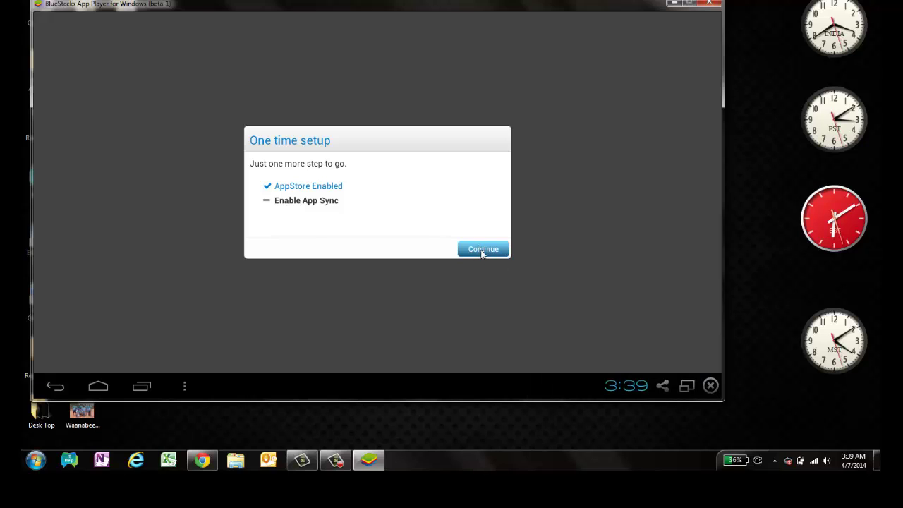
- Enable App Sync by signing in with the Google account password and remembering it
{"action": "left_click", "coordinate": [482, 250]}
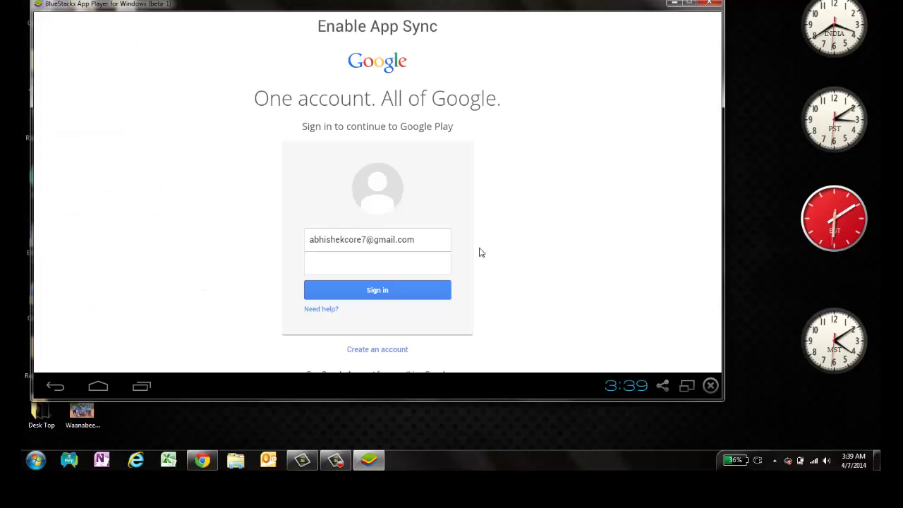
{"action": "left_click", "coordinate": [387, 264]}
{"action": "left_click", "coordinate": [519, 291]}
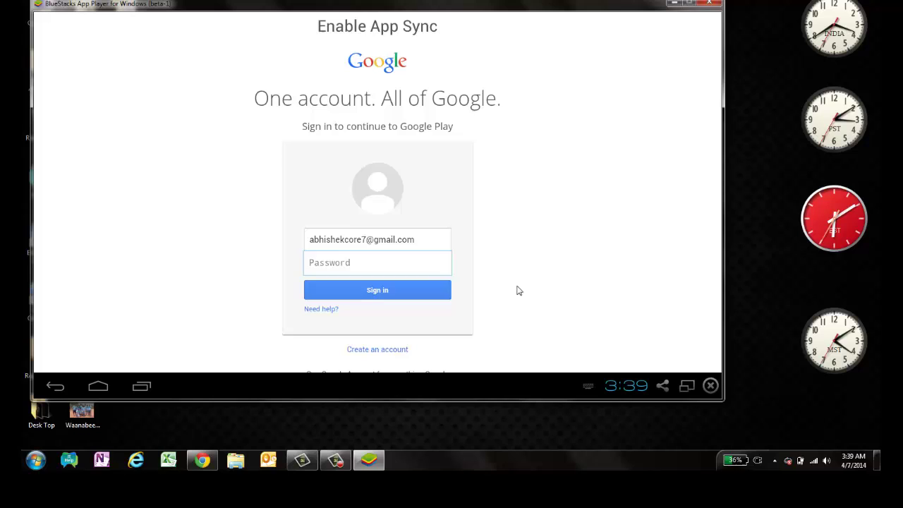
{"action": "key", "text": "ctrl+v"}
{"action": "left_click", "coordinate": [385, 290]}
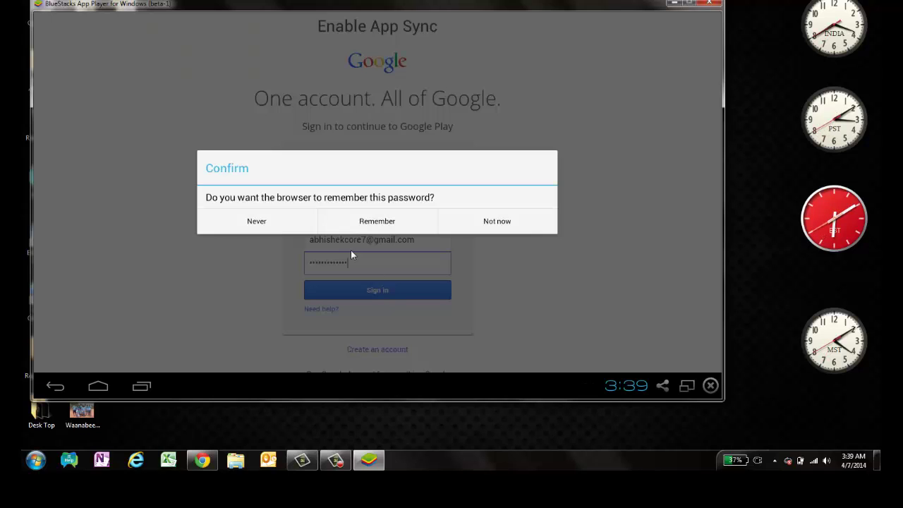
{"action": "left_click", "coordinate": [375, 223]}
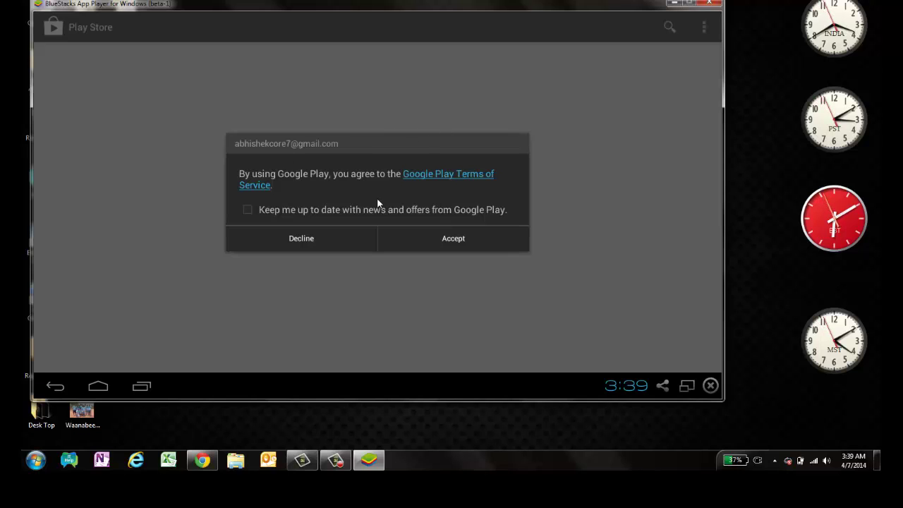
- Accept the Google Play terms, search Play Store for 'whats' and open WhatsApp Messenger
{"action": "left_click", "coordinate": [447, 238]}
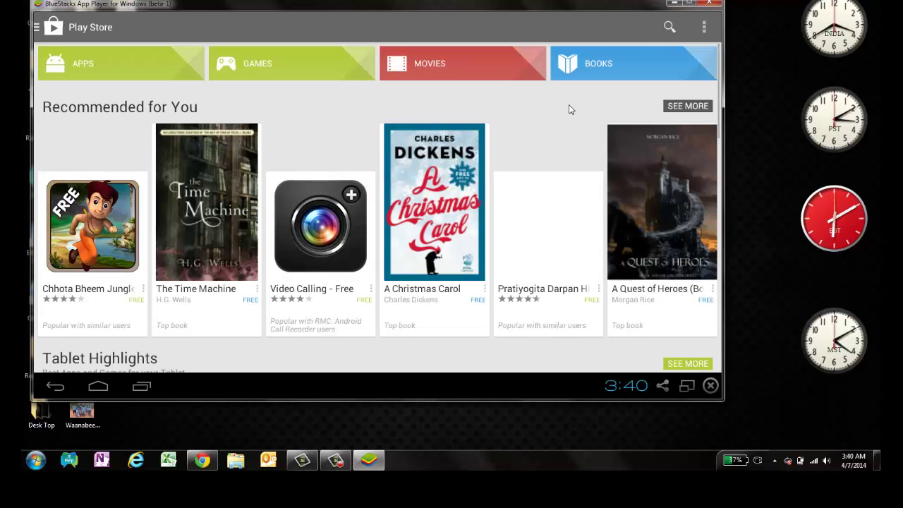
{"action": "left_click", "coordinate": [669, 27]}
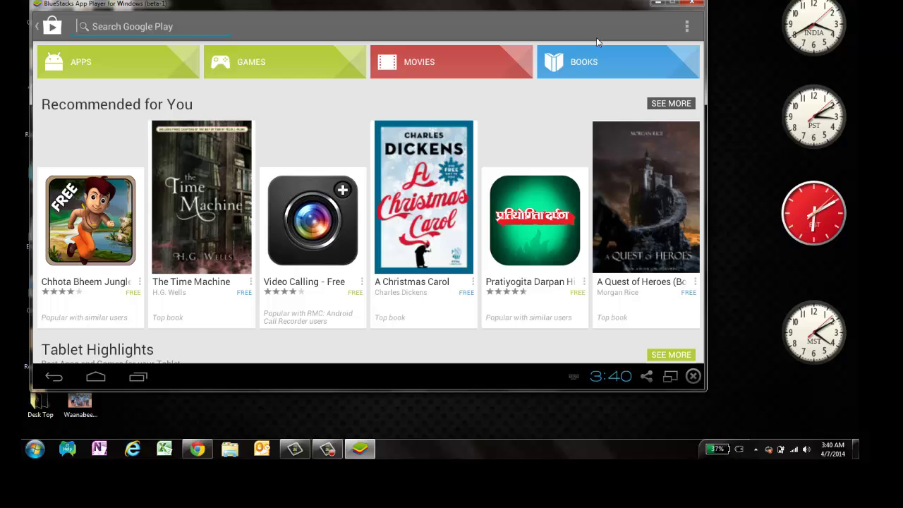
{"action": "type", "text": "wh"}
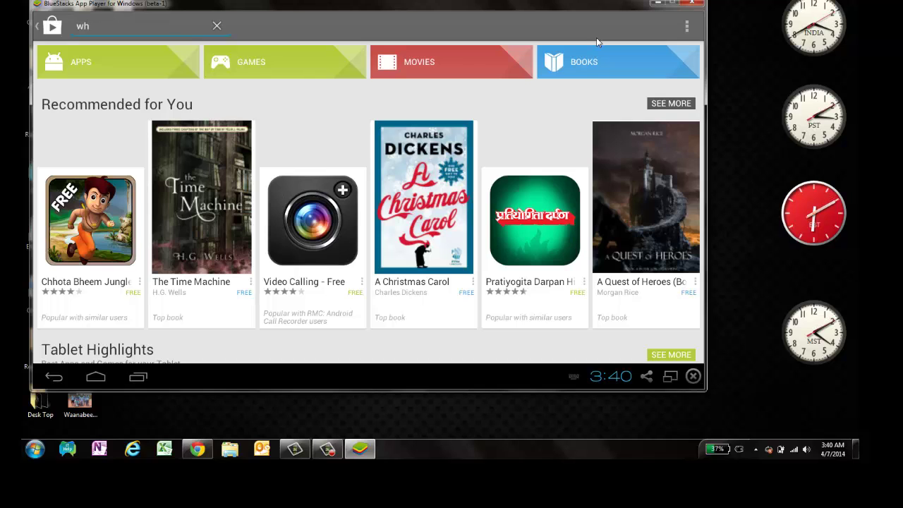
{"action": "type", "text": "ats"}
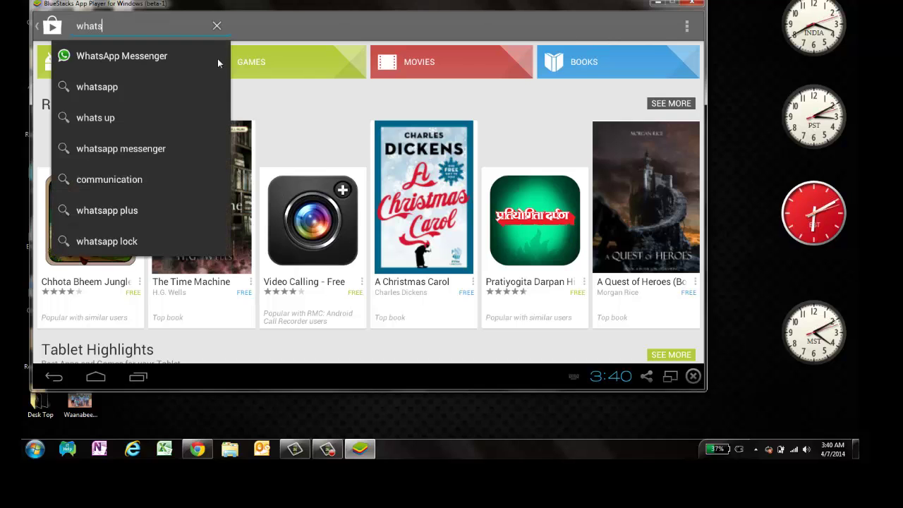
{"action": "left_click", "coordinate": [159, 56]}
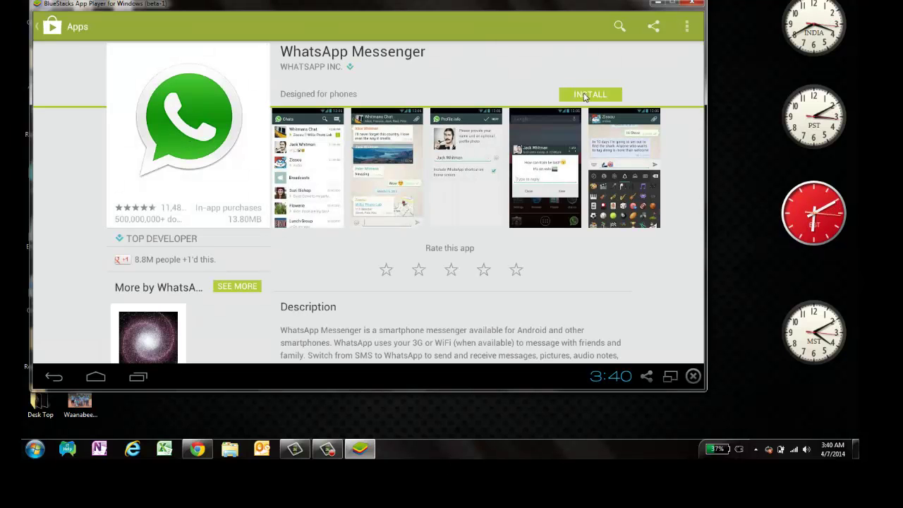
- Install WhatsApp Messenger from its Play Store page, accepting the requested permissions
{"action": "left_click", "coordinate": [585, 97]}
{"action": "left_click", "coordinate": [439, 345]}
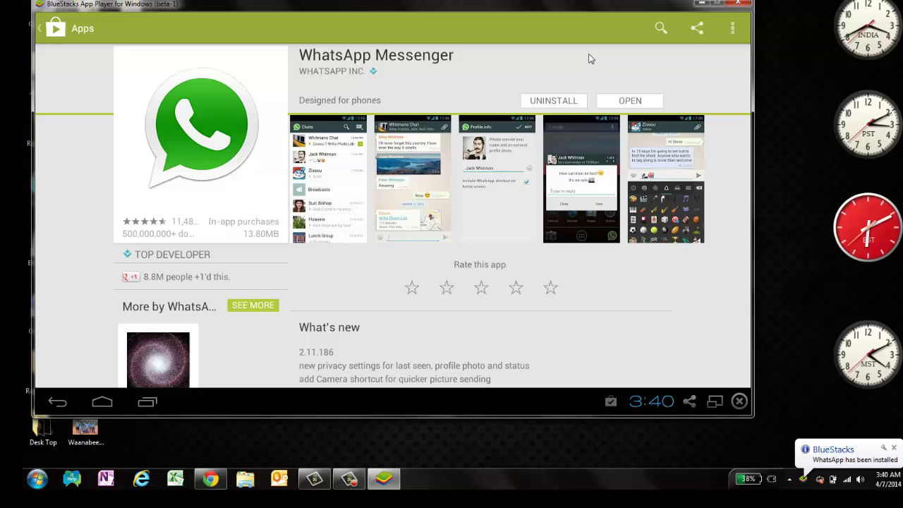
- Go to the BlueStacks home screen and launch WhatsApp to its welcome screen
{"action": "left_click", "coordinate": [102, 403]}
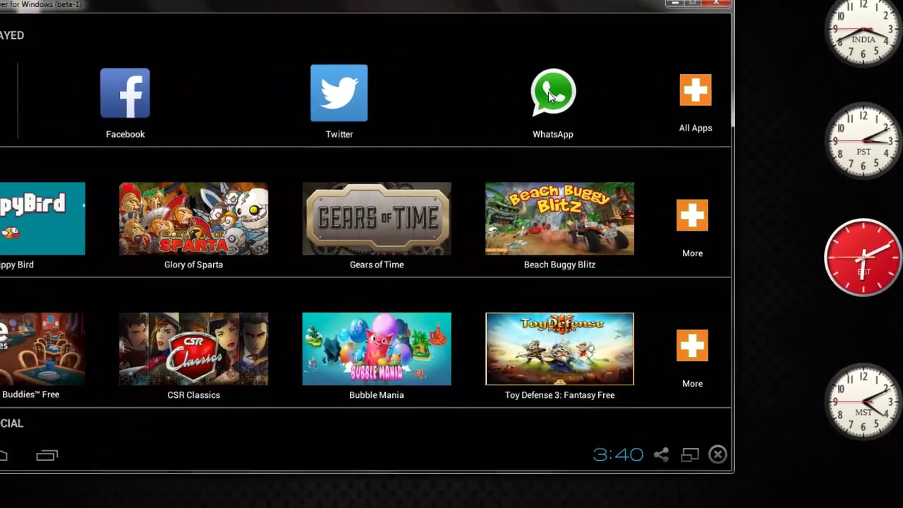
{"action": "left_click", "coordinate": [551, 93]}
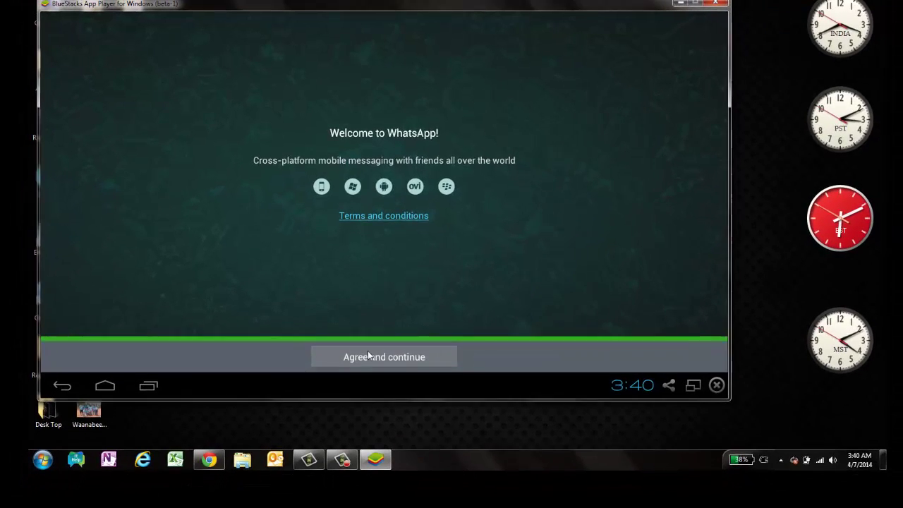
- Accept WhatsApp's terms, choose India (+91) and submit the phone number for verification
{"action": "left_click", "coordinate": [361, 357]}
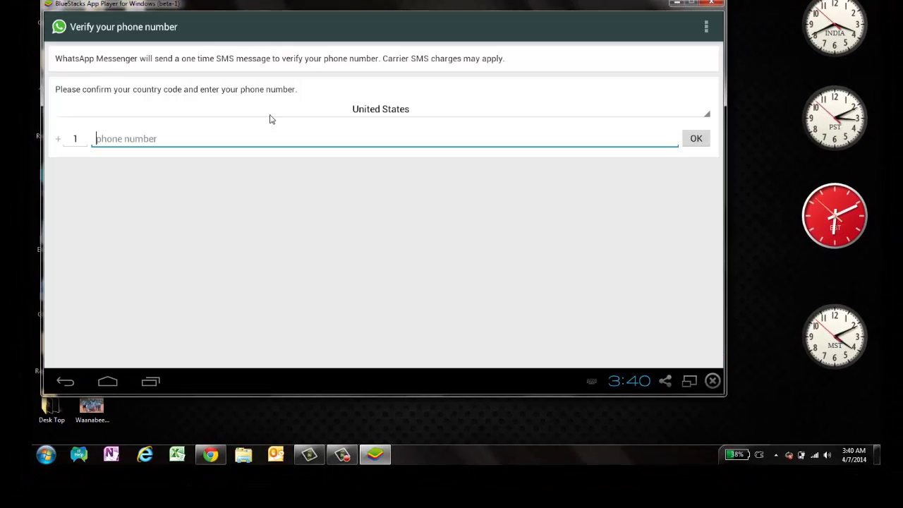
{"action": "left_click", "coordinate": [699, 112]}
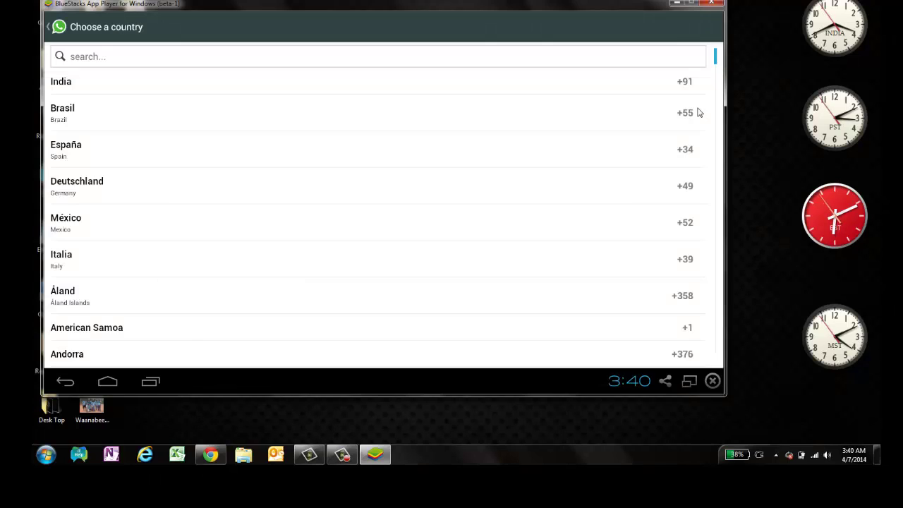
{"action": "left_click", "coordinate": [421, 82]}
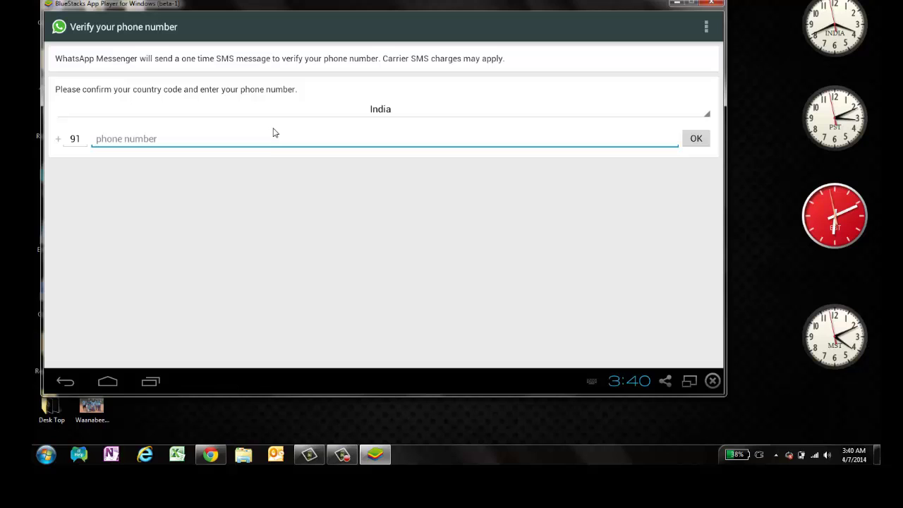
{"action": "type", "text": "987654"}
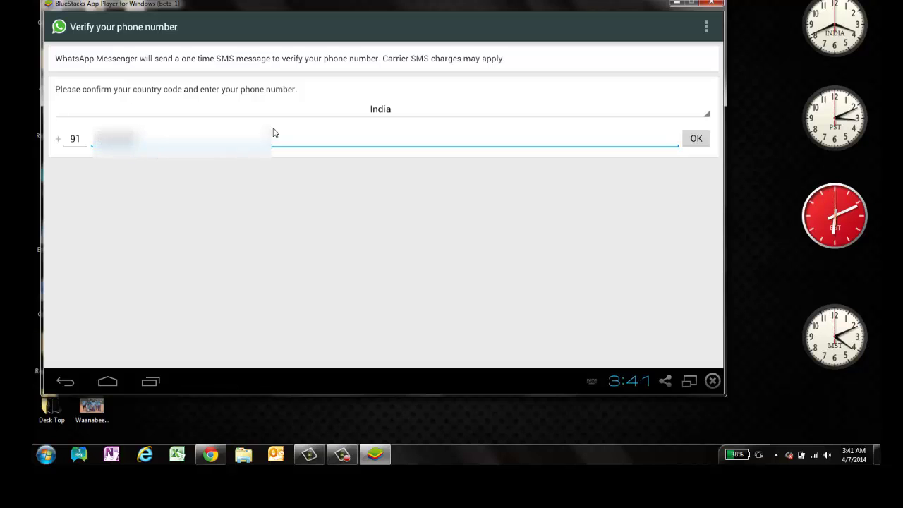
{"action": "type", "text": "321"}
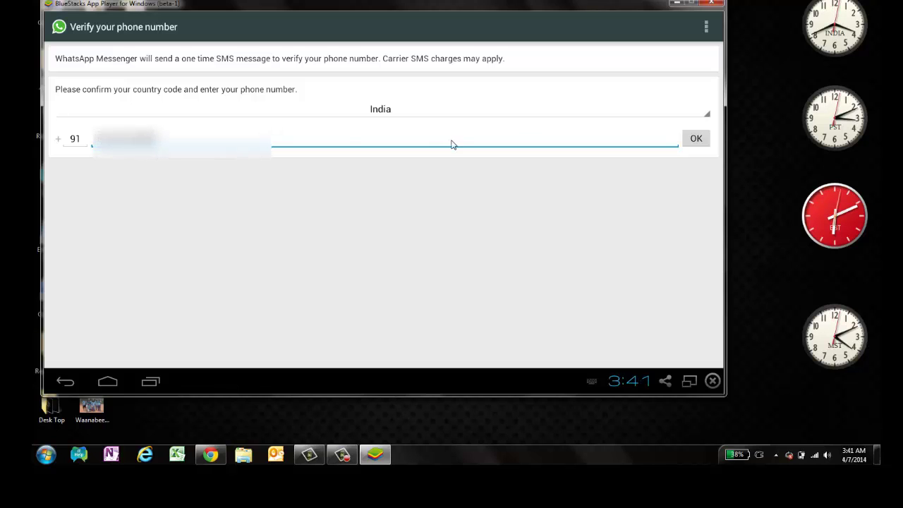
{"action": "left_click", "coordinate": [692, 141]}
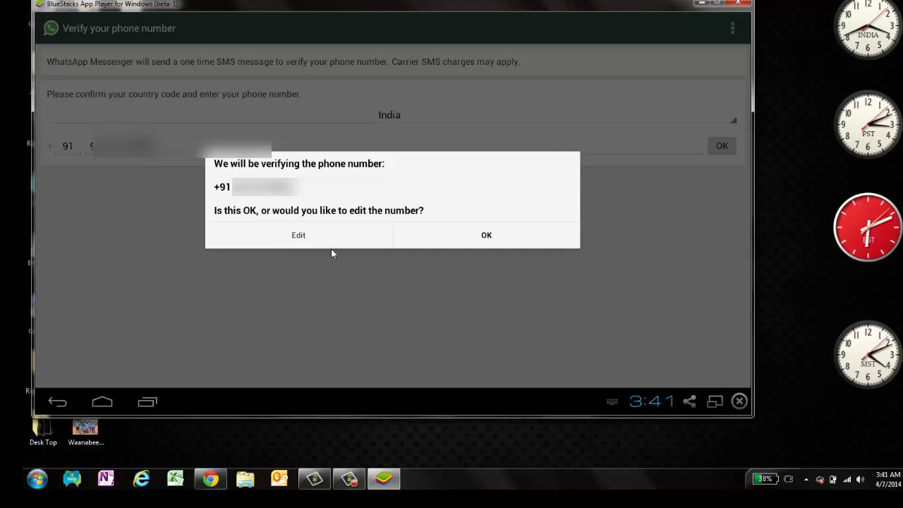
- Confirm the +91 phone number in the verification dialog
{"action": "left_click", "coordinate": [454, 234]}
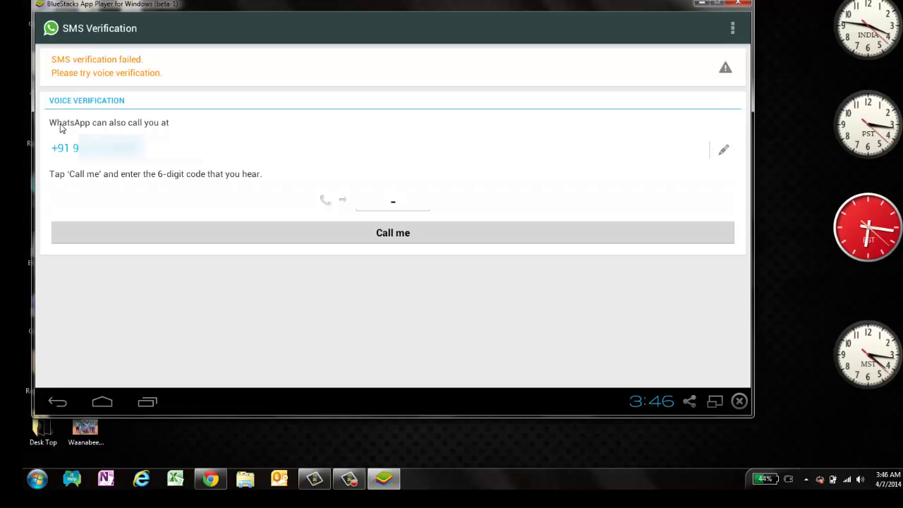
- Request a verification call and enter the code digits heard on the call
{"action": "left_click", "coordinate": [393, 202]}
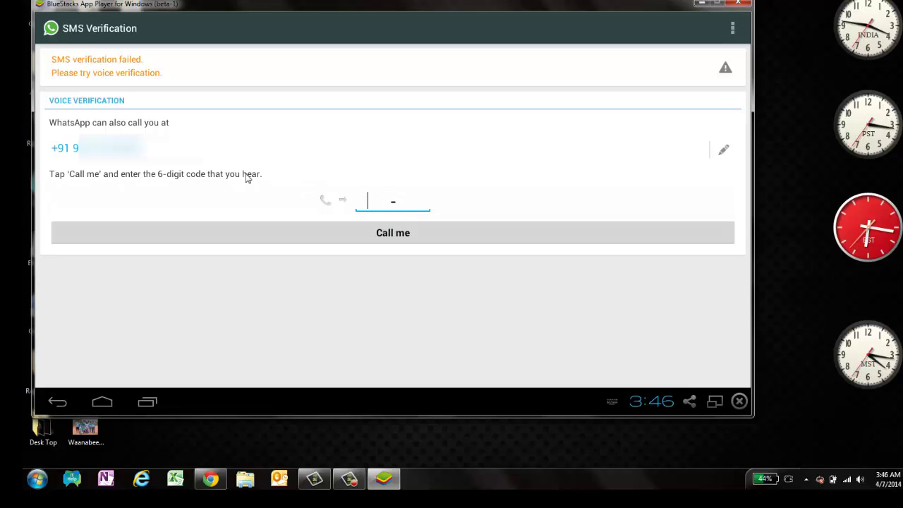
{"action": "left_click", "coordinate": [307, 233]}
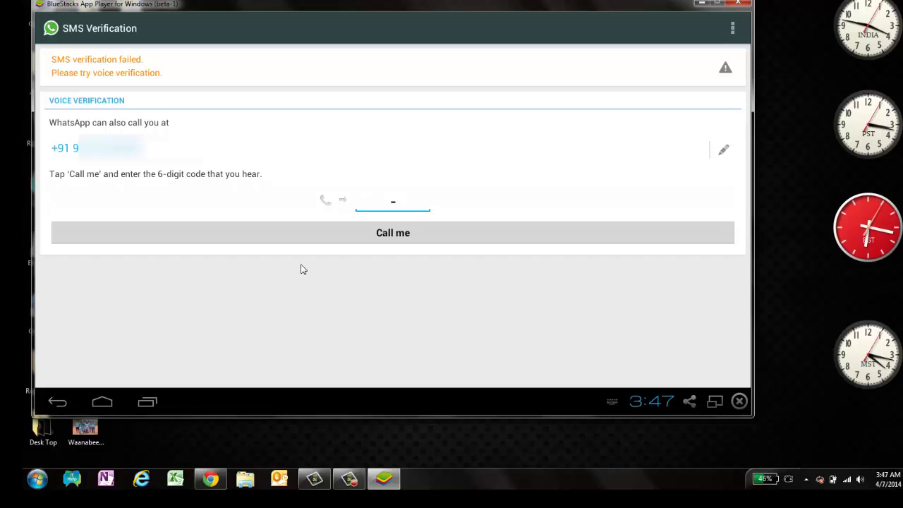
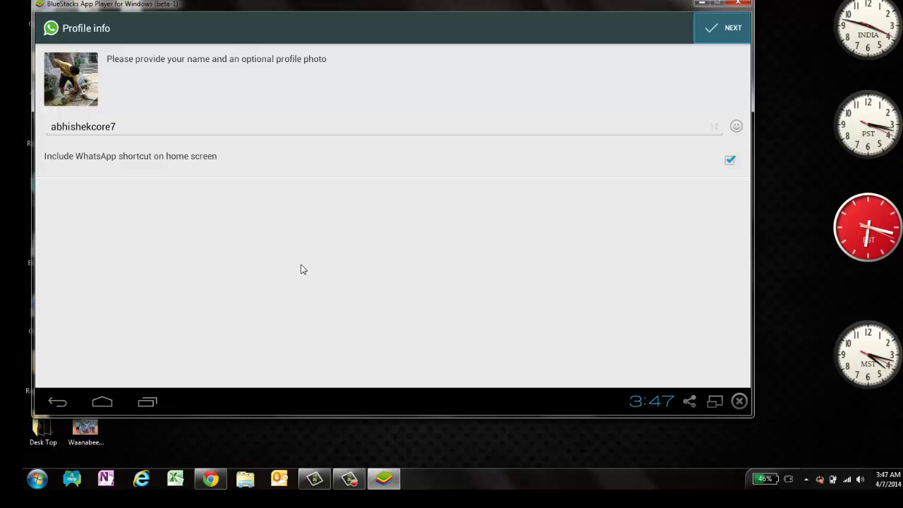
- Replace the profile name with the user's first name and continue past the service notice
{"action": "left_click", "coordinate": [133, 130]}
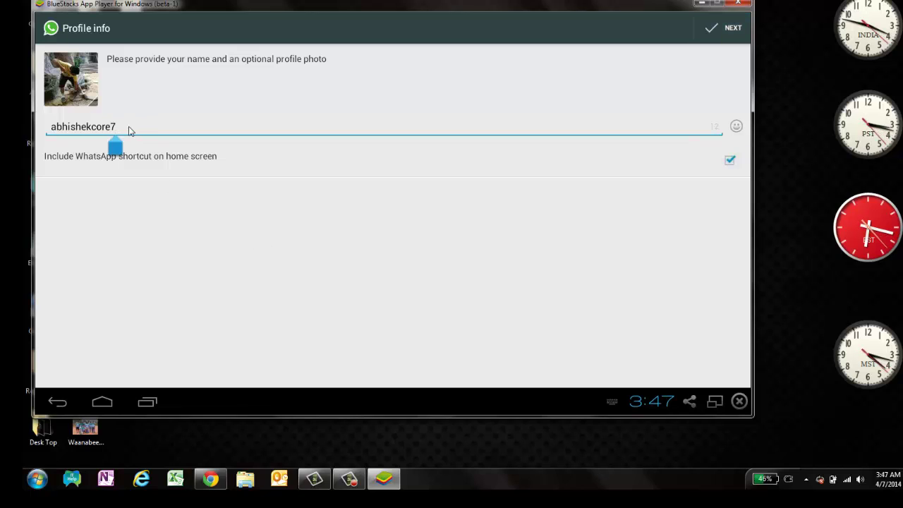
{"action": "key", "text": "BackSpace"}
{"action": "key", "text": "BackSpace"}
{"action": "key", "text": "BackSpace"}
{"action": "key", "text": "BackSpace"}
{"action": "key", "text": "BackSpace"}
{"action": "key", "text": "BackSpace"}
{"action": "key", "text": "BackSpace"}
{"action": "key", "text": "BackSpace"}
{"action": "key", "text": "BackSpace"}
{"action": "key", "text": "BackSpace"}
{"action": "key", "text": "BackSpace"}
{"action": "key", "text": "BackSpace"}
{"action": "key", "text": "BackSpace"}
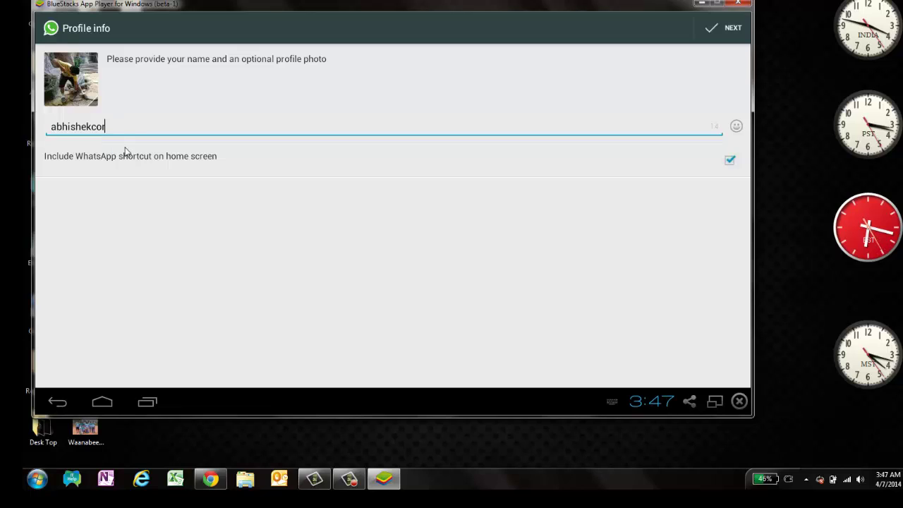
{"action": "type", "text": "Abhi"}
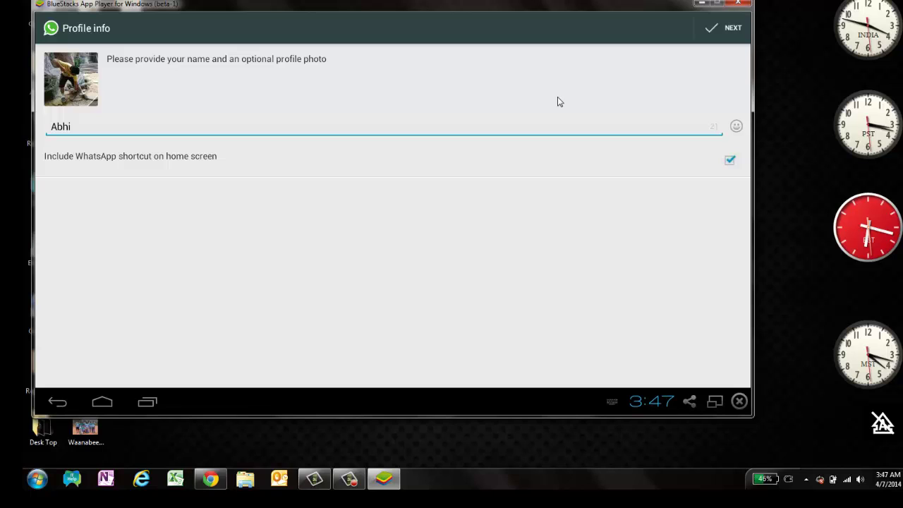
{"action": "left_click", "coordinate": [730, 29]}
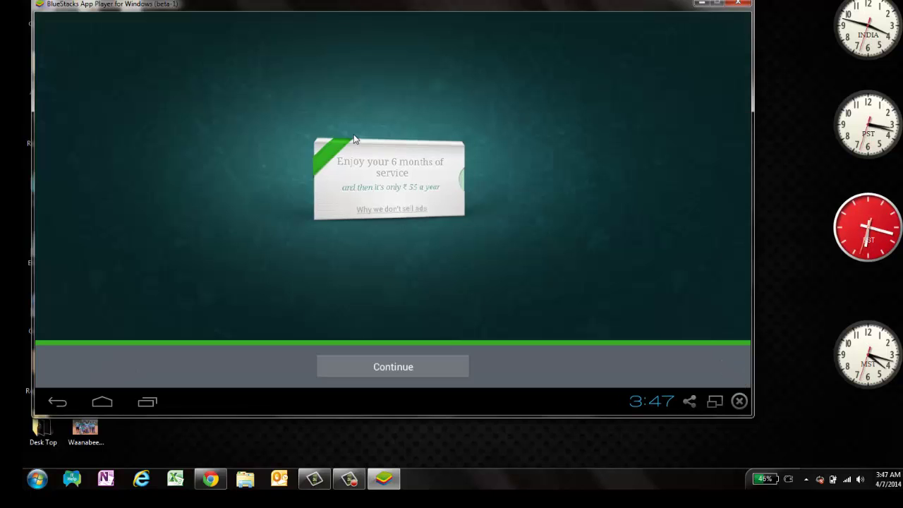
{"action": "left_click", "coordinate": [383, 365]}
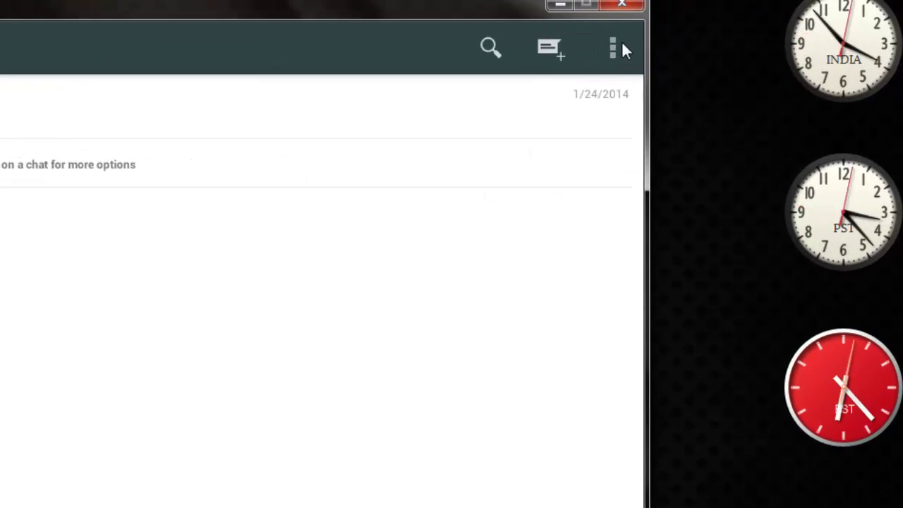
- From WhatsApp's menu, create and save a contact with the person's name and mobile number
{"action": "left_click", "coordinate": [613, 49]}
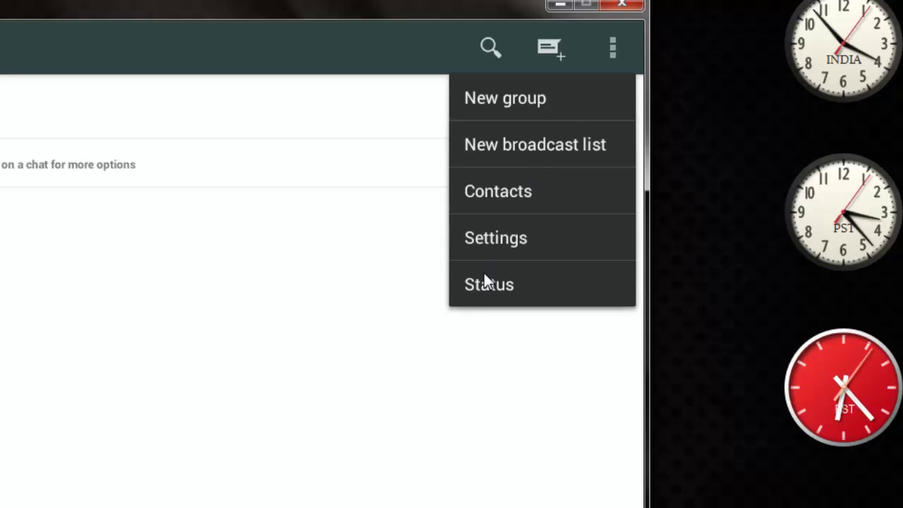
{"action": "left_click", "coordinate": [501, 192]}
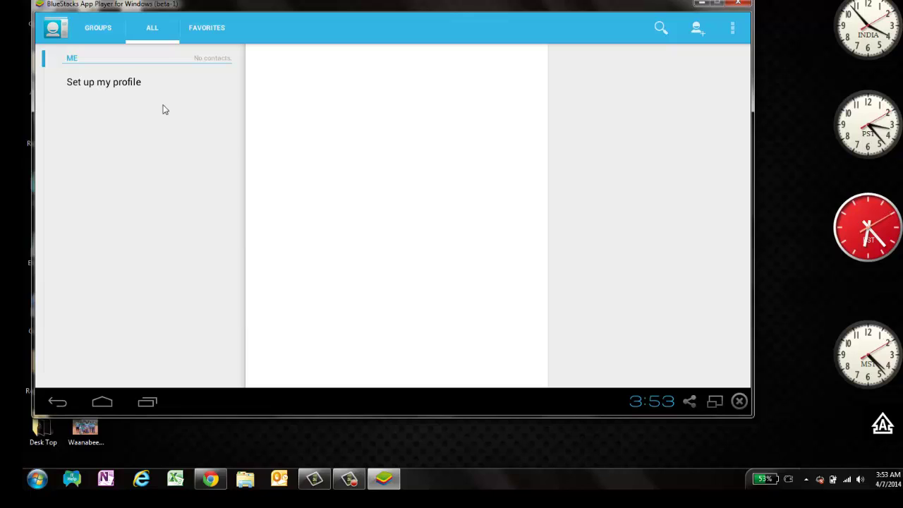
{"action": "left_click", "coordinate": [697, 32]}
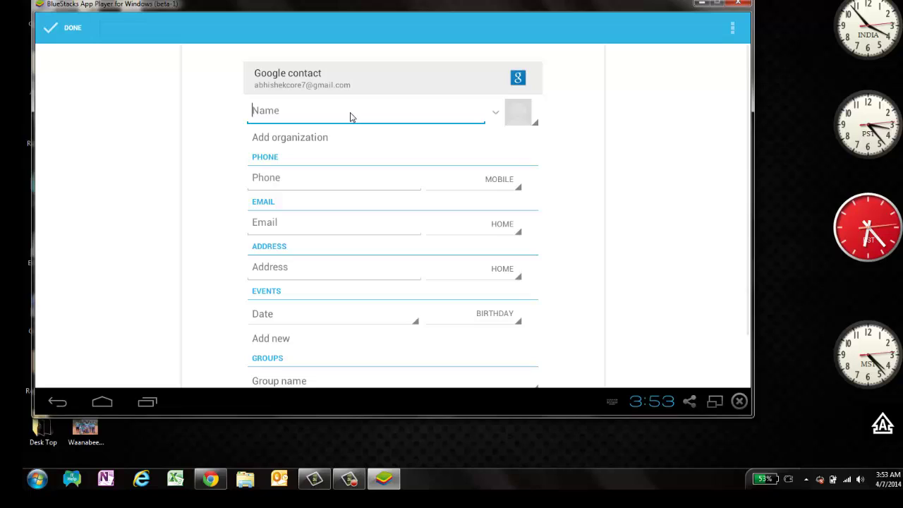
{"action": "type", "text": "A"}
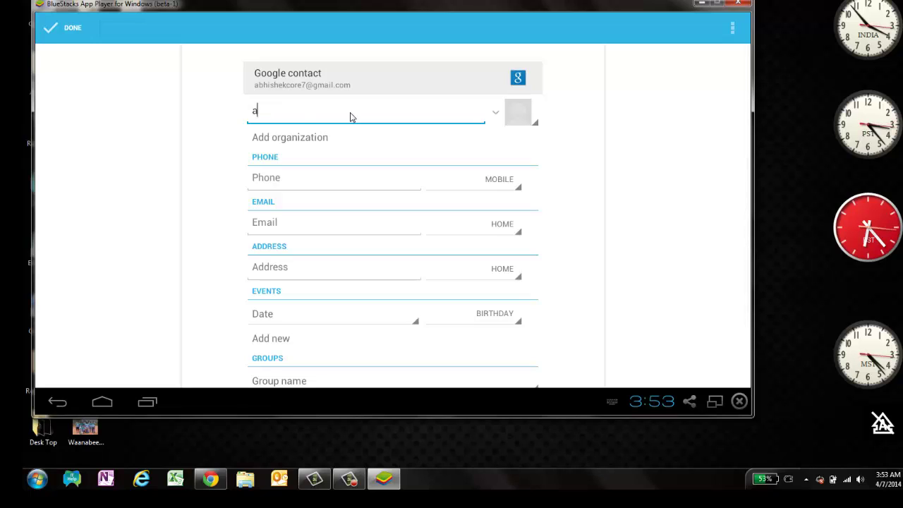
{"action": "key", "text": "BackSpace"}
{"action": "type", "text": "Abhina"}
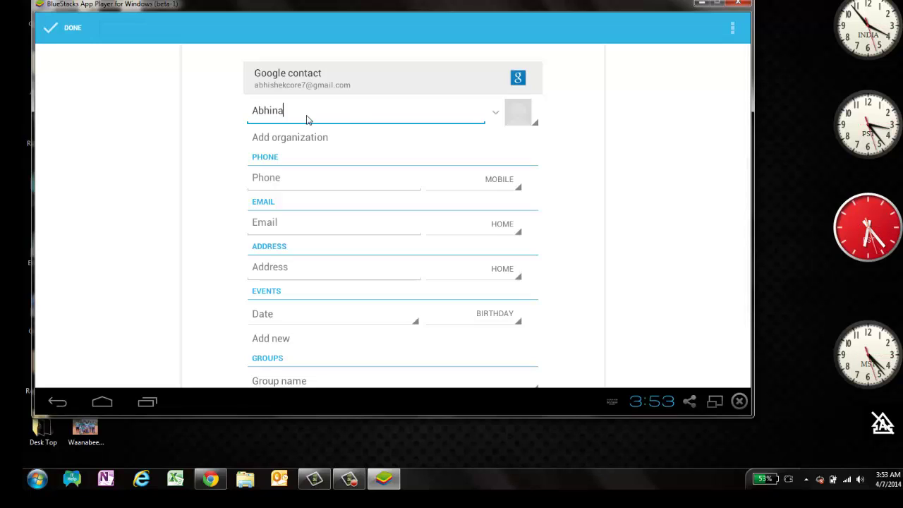
{"action": "type", "text": "v"}
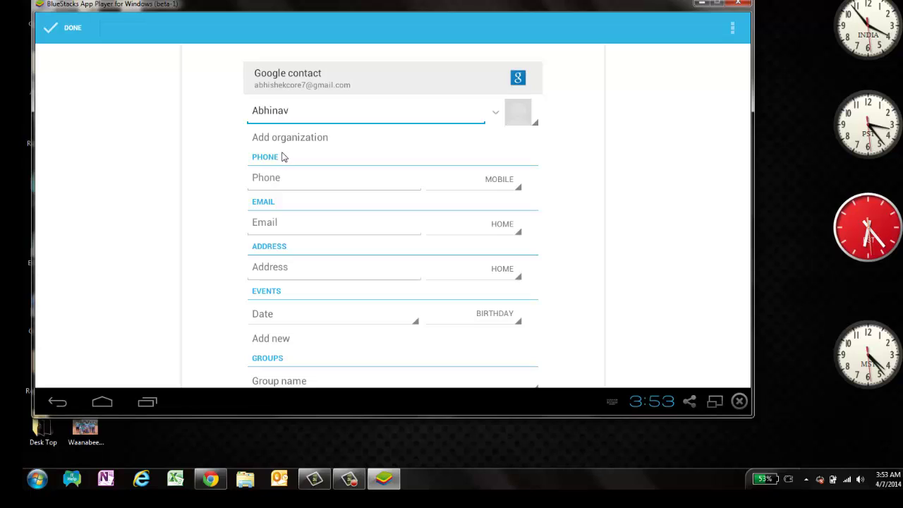
{"action": "left_click", "coordinate": [317, 180]}
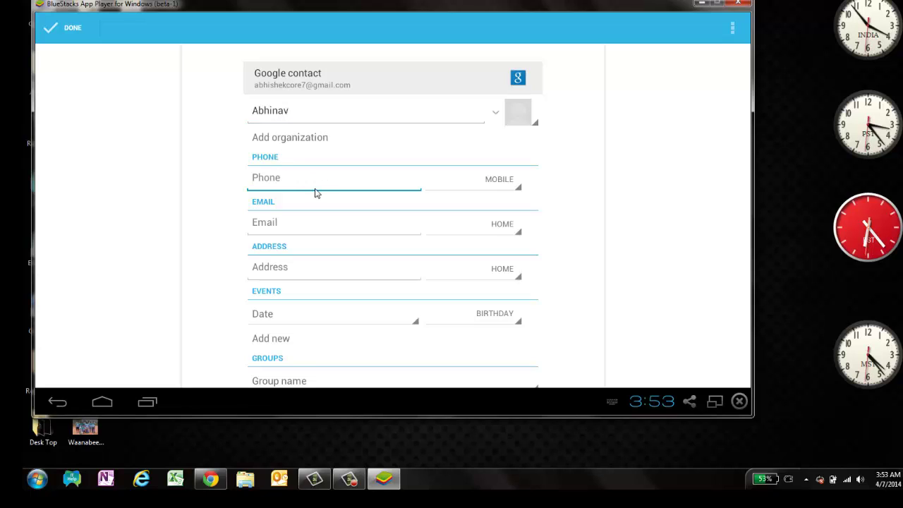
{"action": "type", "text": "966-"}
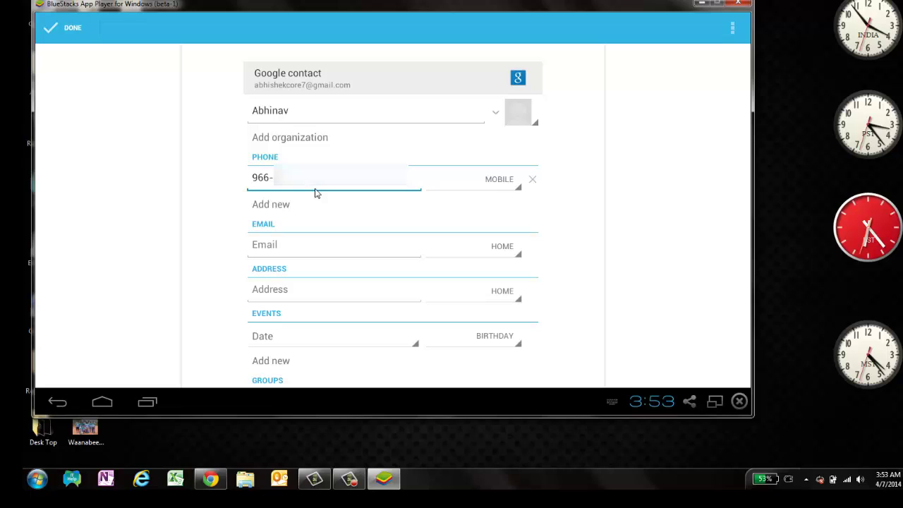
{"action": "type", "text": "5555"}
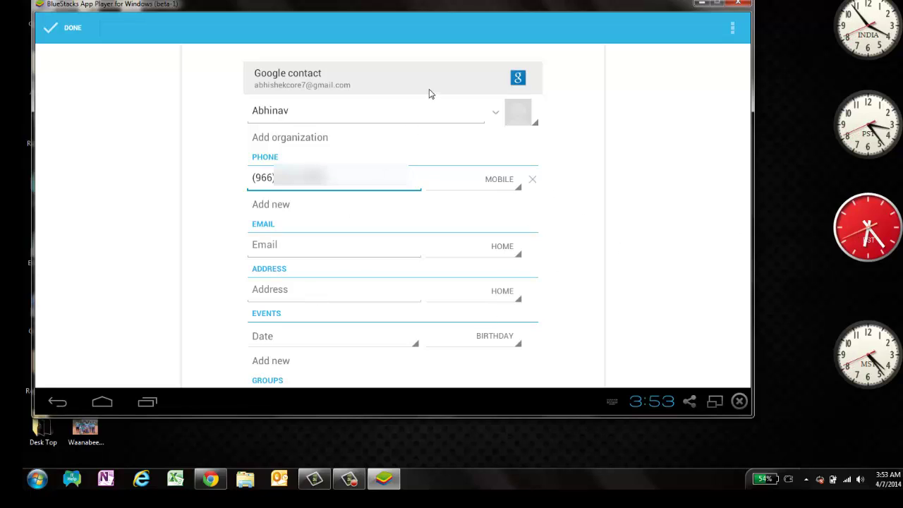
{"action": "left_click", "coordinate": [67, 34]}
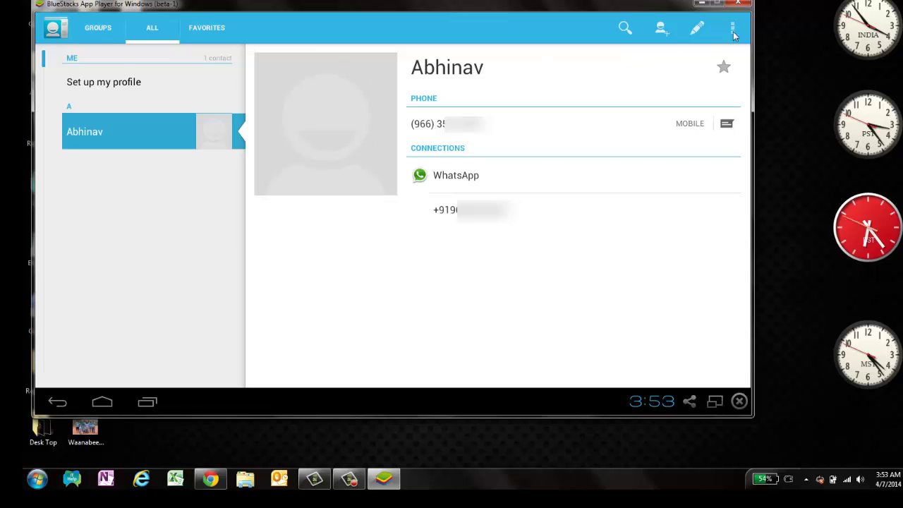
- Start a new WhatsApp chat with the newly saved contact
{"action": "left_click", "coordinate": [58, 402]}
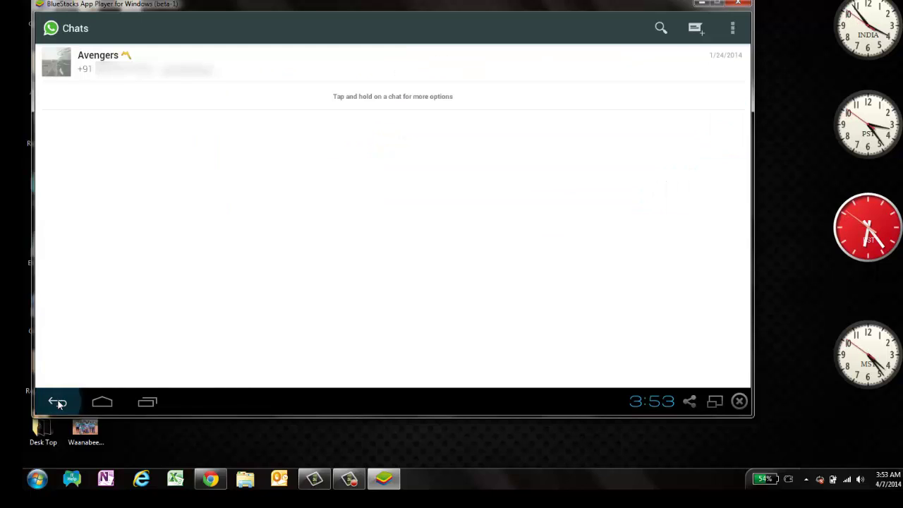
{"action": "left_click", "coordinate": [702, 28]}
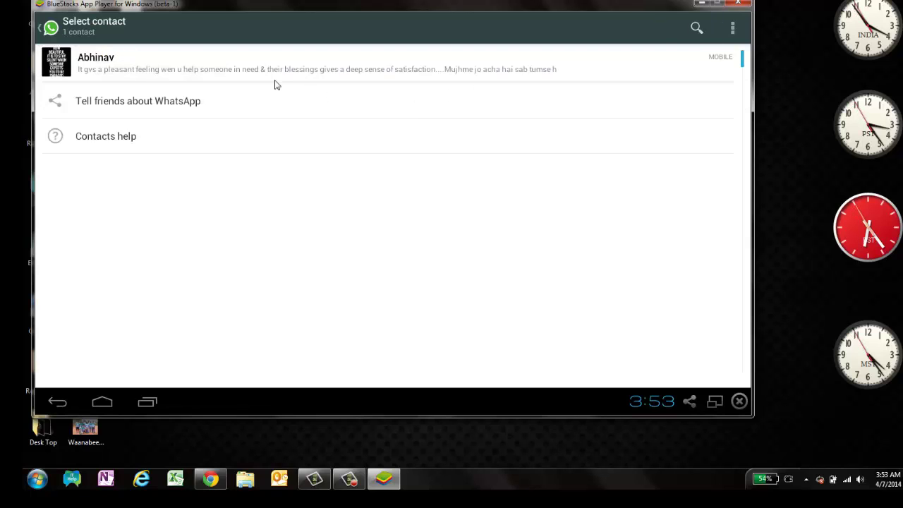
{"action": "left_click", "coordinate": [150, 68]}
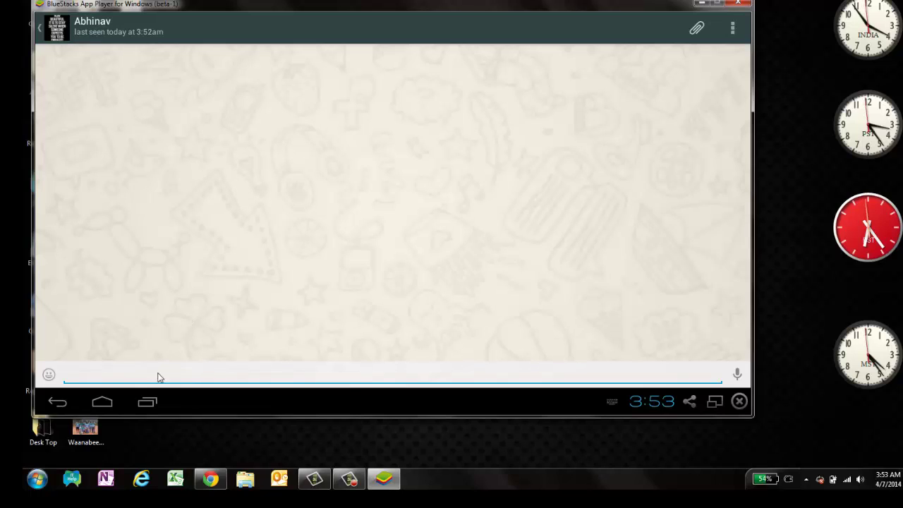
- Send the messages 'Hi' and then 'bye' in the chat
{"action": "type", "text": "Hi"}
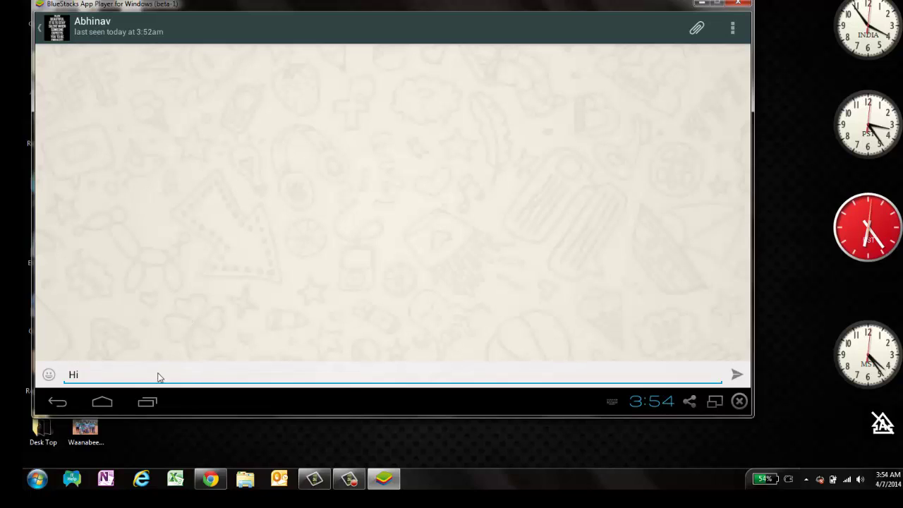
{"action": "key", "text": "Return"}
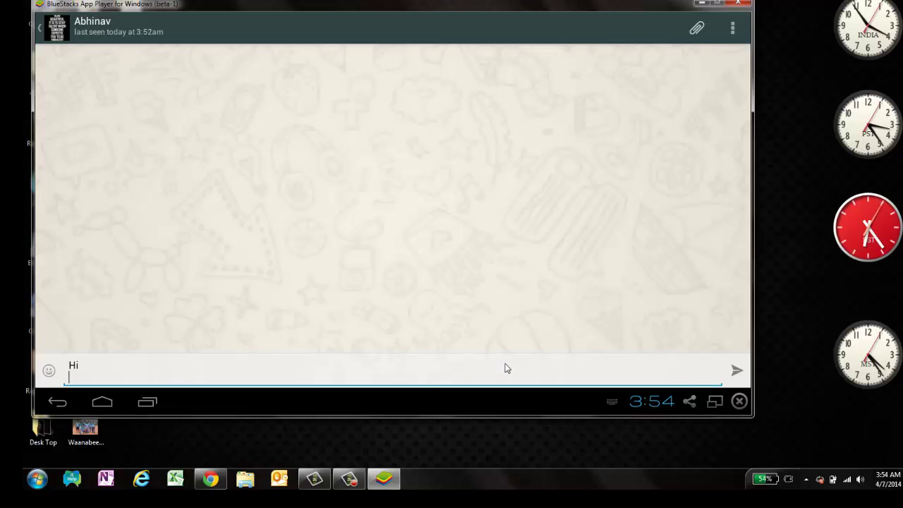
{"action": "left_click", "coordinate": [738, 376]}
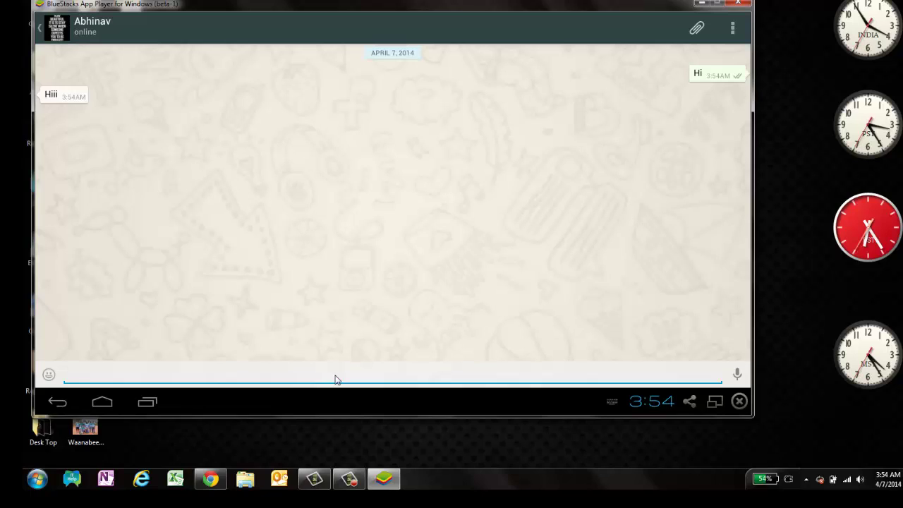
{"action": "type", "text": "bye"}
{"action": "key", "text": "Return"}
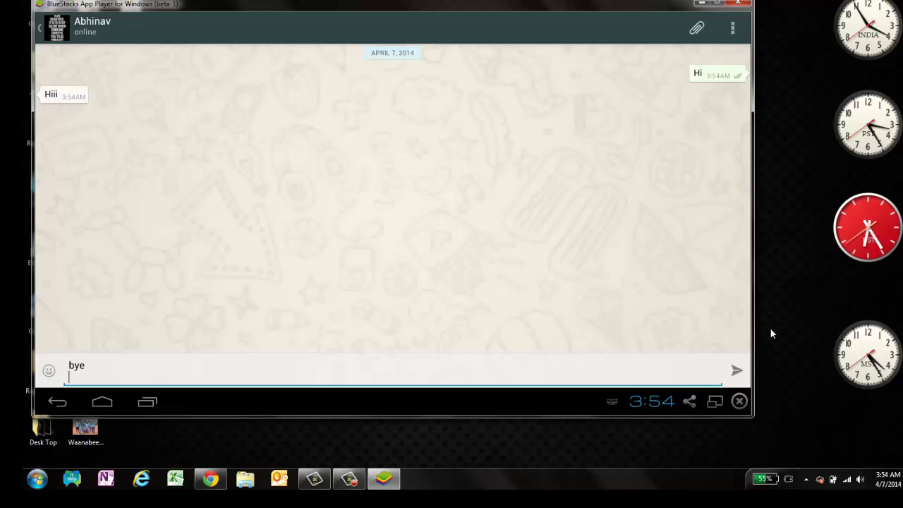
{"action": "left_click", "coordinate": [737, 372]}
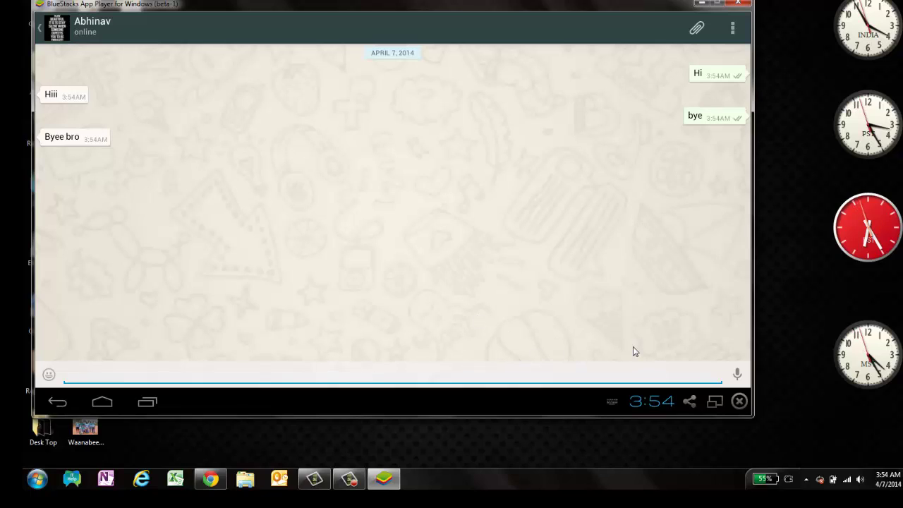
{"action": "left_click", "coordinate": [695, 28]}
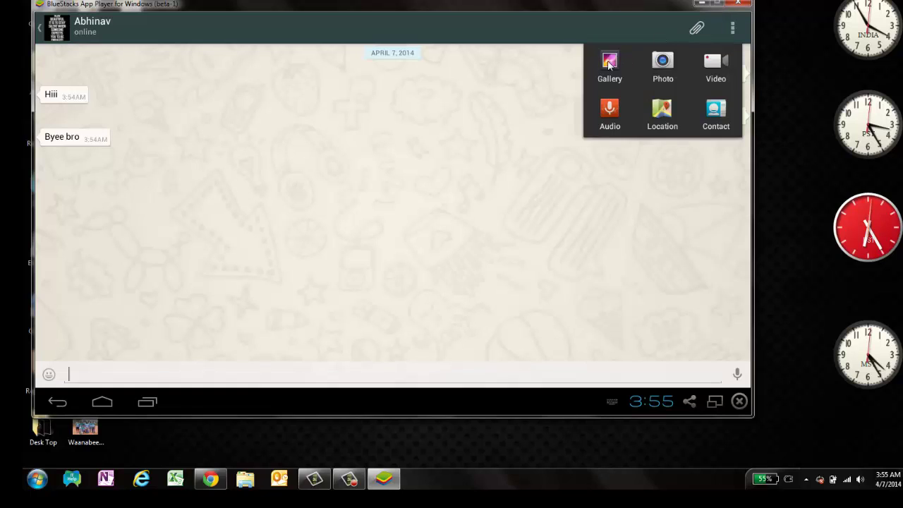
{"action": "left_click", "coordinate": [610, 63]}
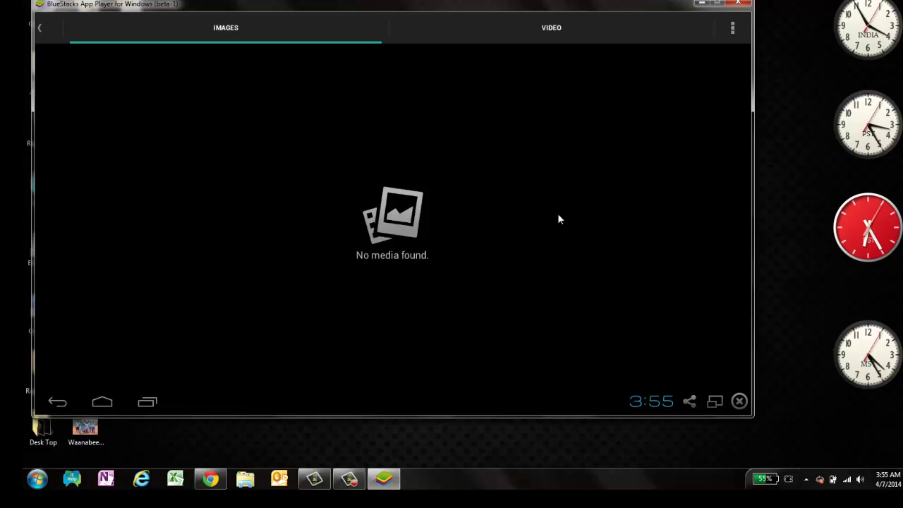
{"action": "left_click", "coordinate": [39, 28]}
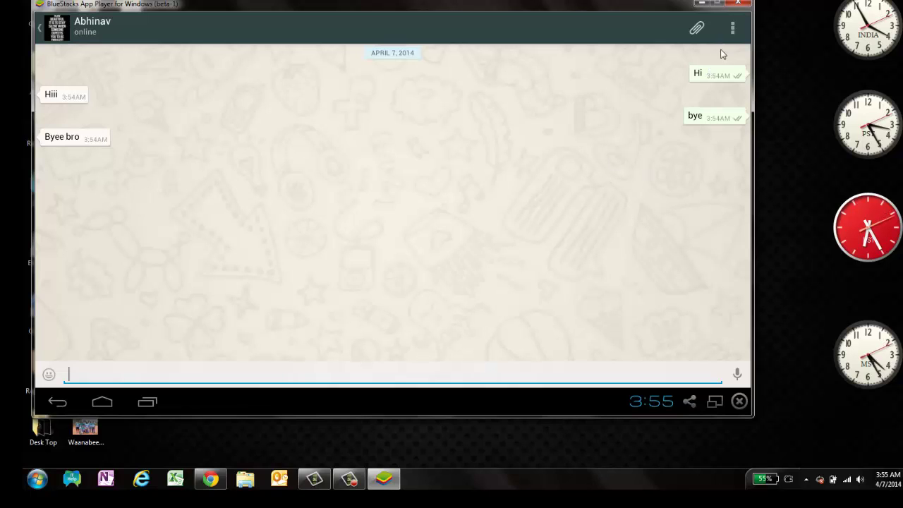
{"action": "left_click", "coordinate": [102, 402]}
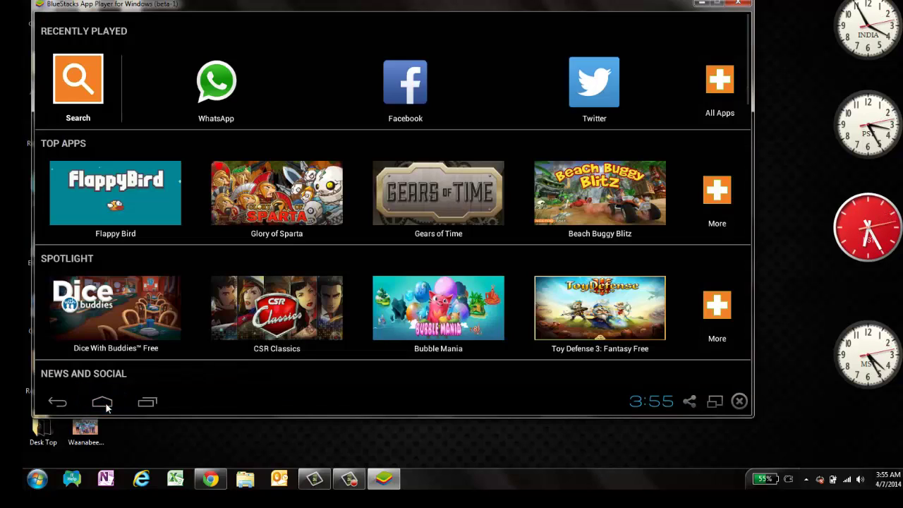
{"action": "left_click", "coordinate": [216, 80]}
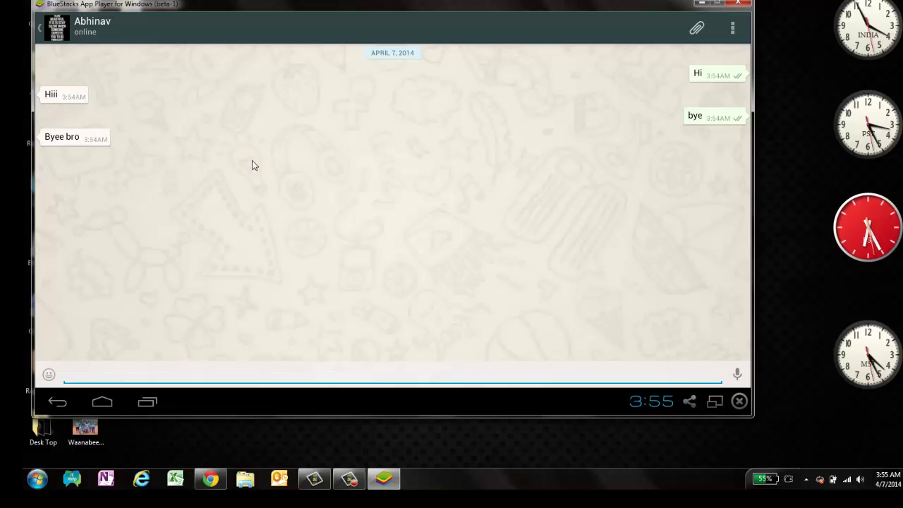